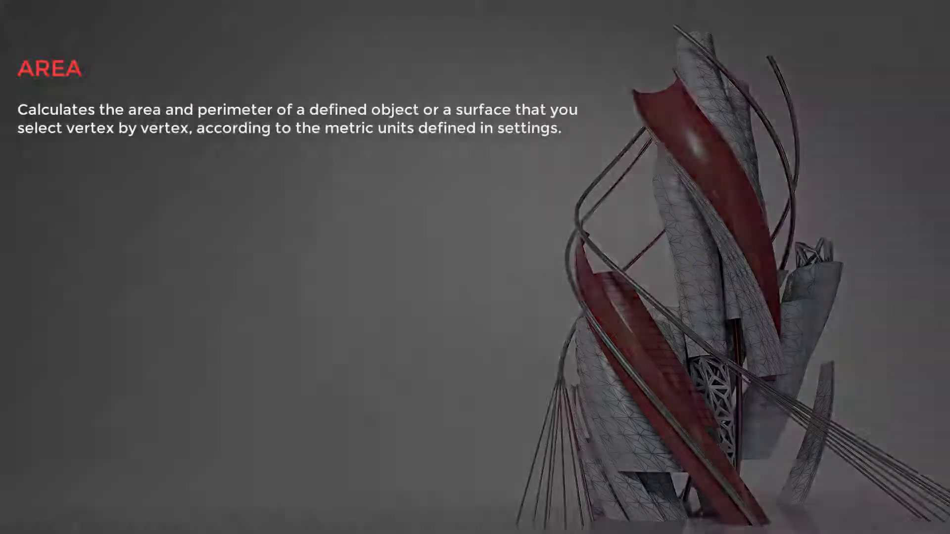
# Start AREA and pick the octagon corner and top wall corner of the floor-plan region
pyautogui.press('Return')
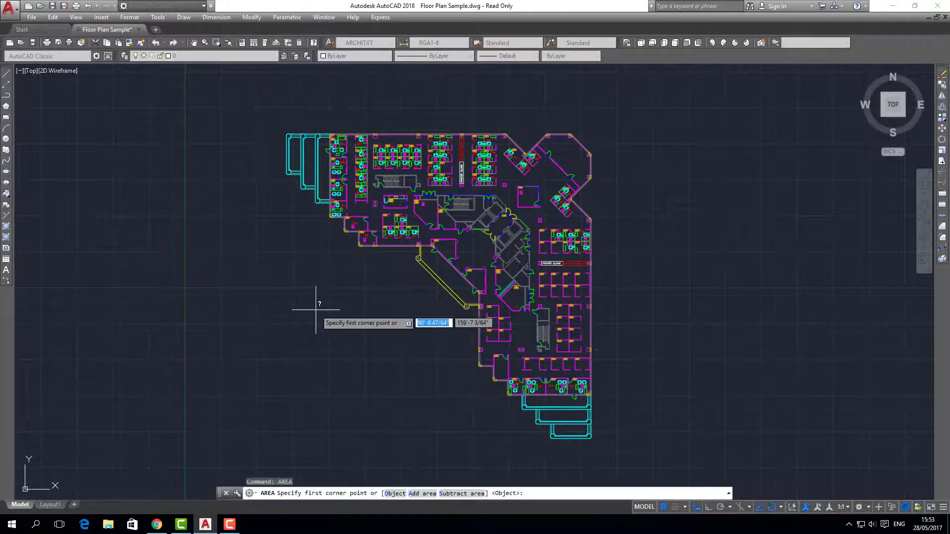
pyautogui.click(421, 263)
pyautogui.scroll(8, 405, 292)
pyautogui.scroll(3, 391, 203)
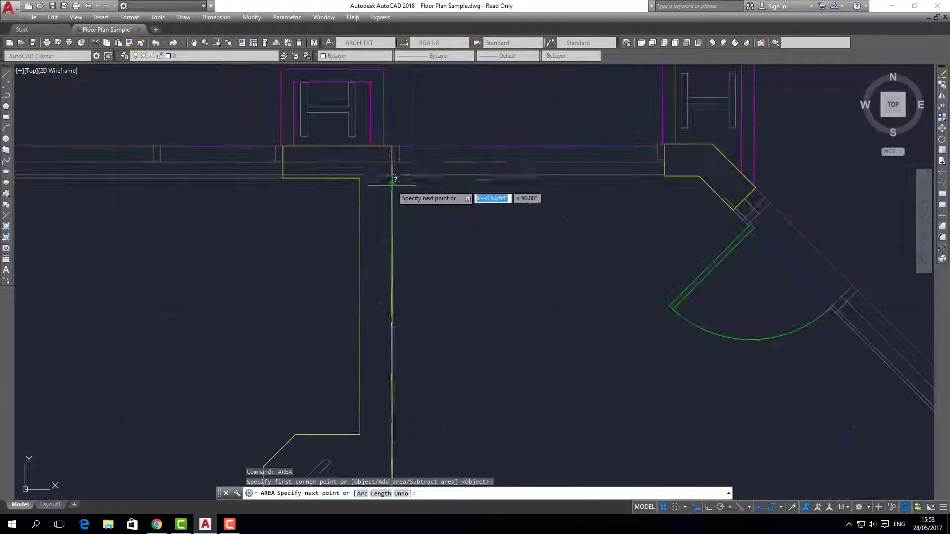
pyautogui.click(392, 177)
pyautogui.scroll(-5, 687, 203)
pyautogui.scroll(2, 711, 382)
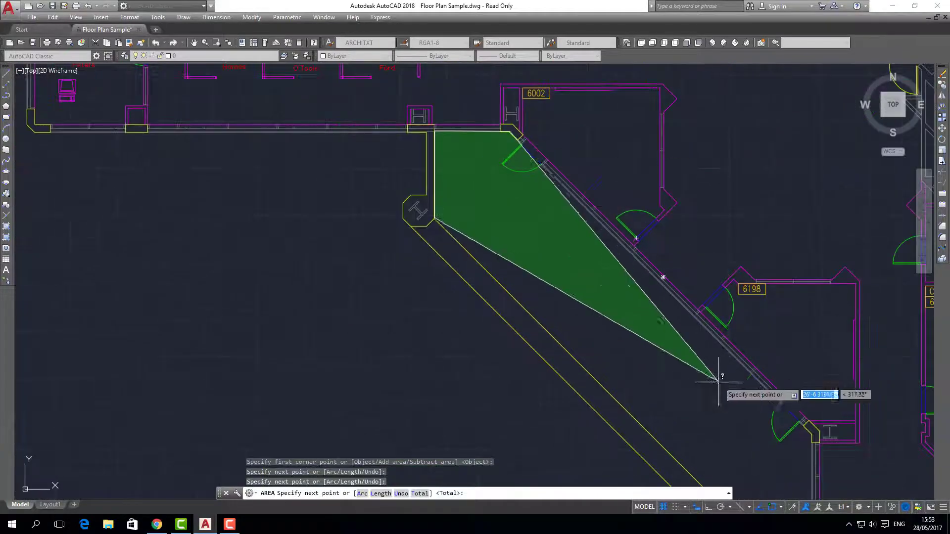
pyautogui.scroll(5, 692, 346)
# Add the door and last corners to get 88856.04 sq in area and the perimeter
pyautogui.click(654, 291)
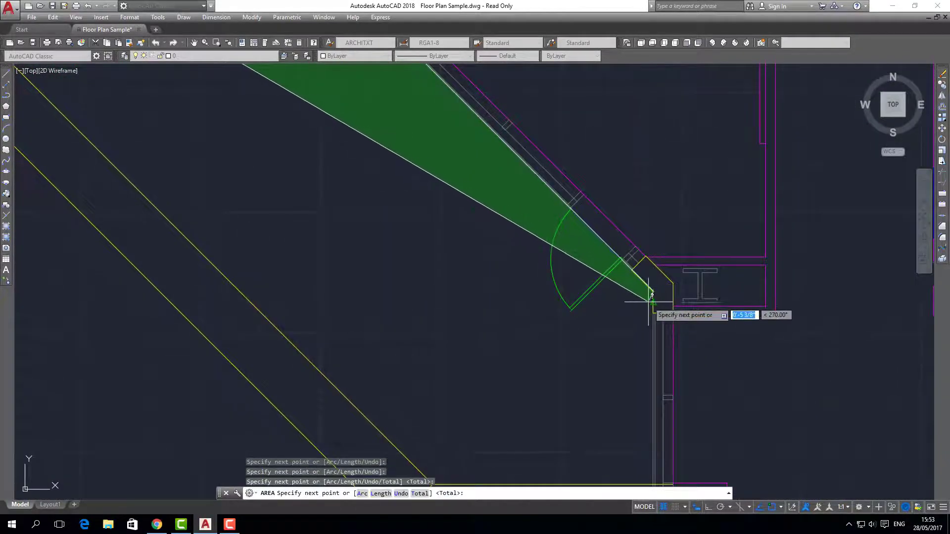
pyautogui.scroll(3, 652, 299)
pyautogui.scroll(-3, 682, 269)
pyautogui.scroll(-2, 680, 347)
pyautogui.click(677, 369)
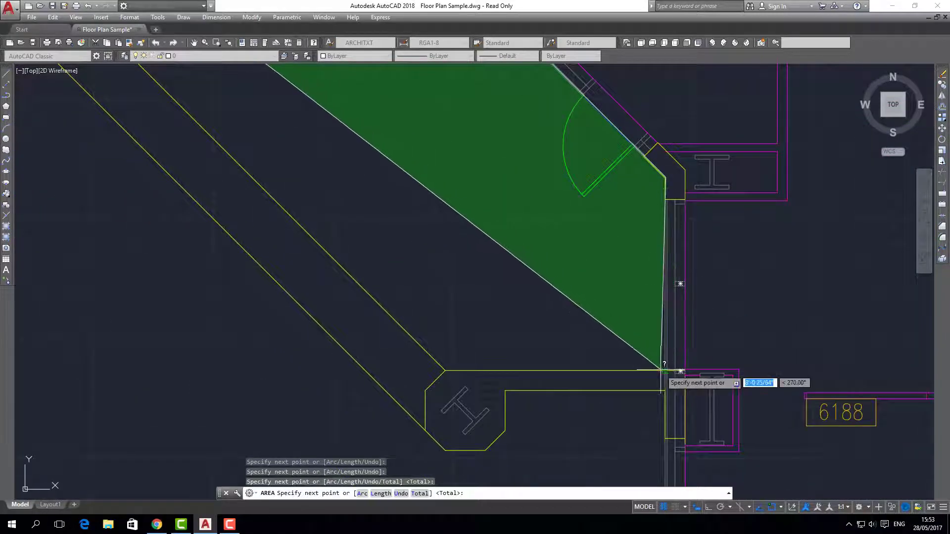
pyautogui.click(445, 373)
pyautogui.press('Return')
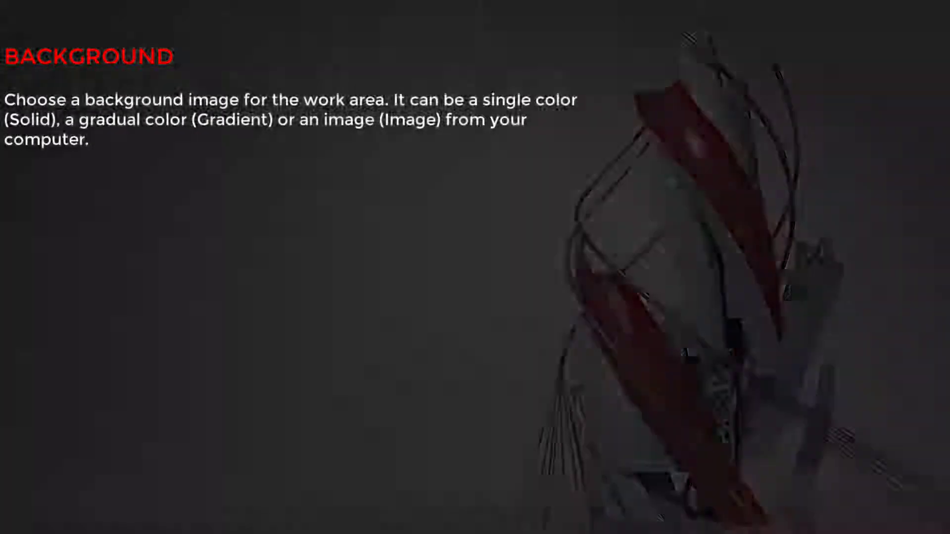
# Make the background a gradient with an RGB 102,0,0 dark-red bottom, then orbit the bracket
pyautogui.write('back')
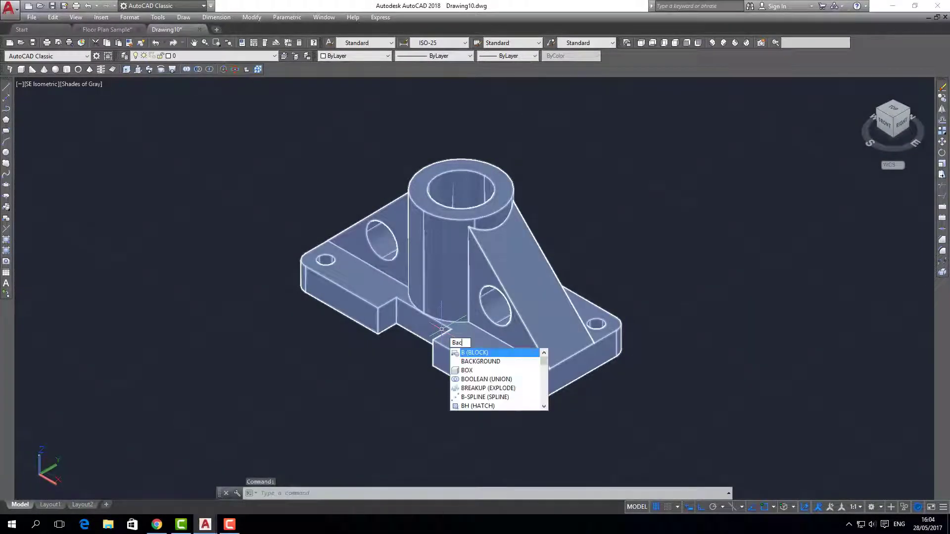
pyautogui.write('ground')
pyautogui.press('Return')
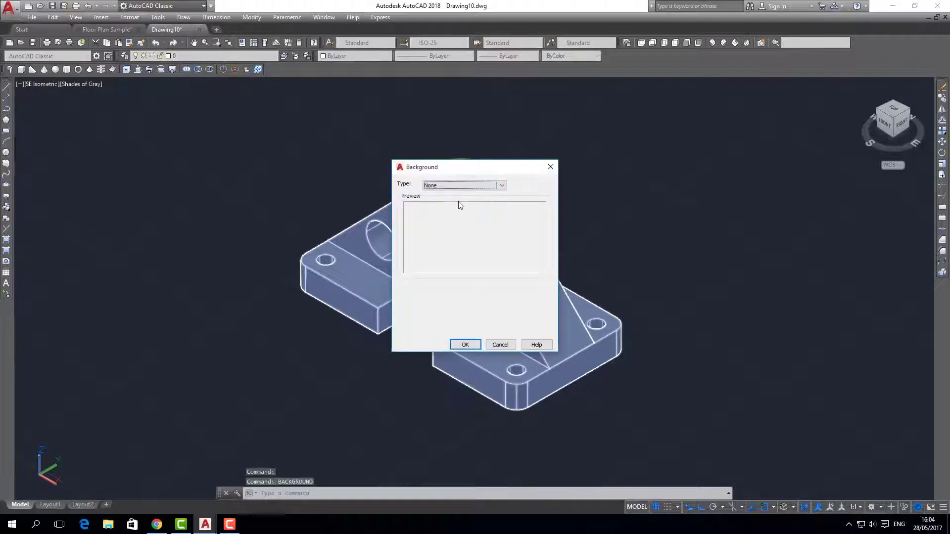
pyautogui.click(460, 185)
pyautogui.click(488, 205)
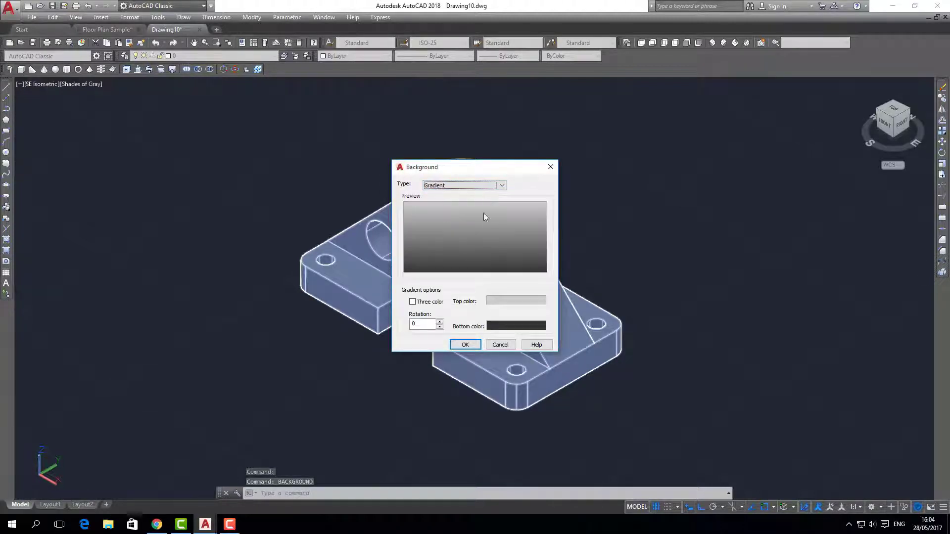
pyautogui.click(514, 326)
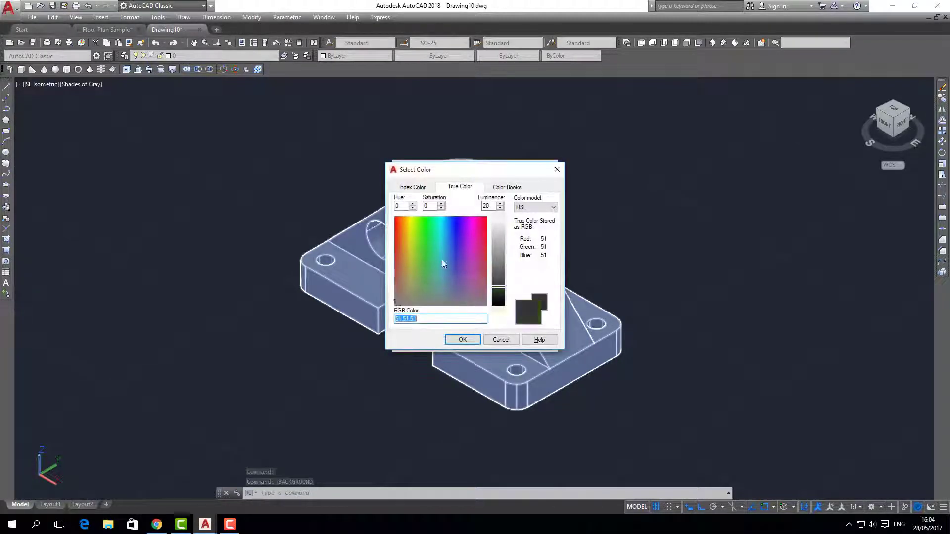
pyautogui.click(462, 340)
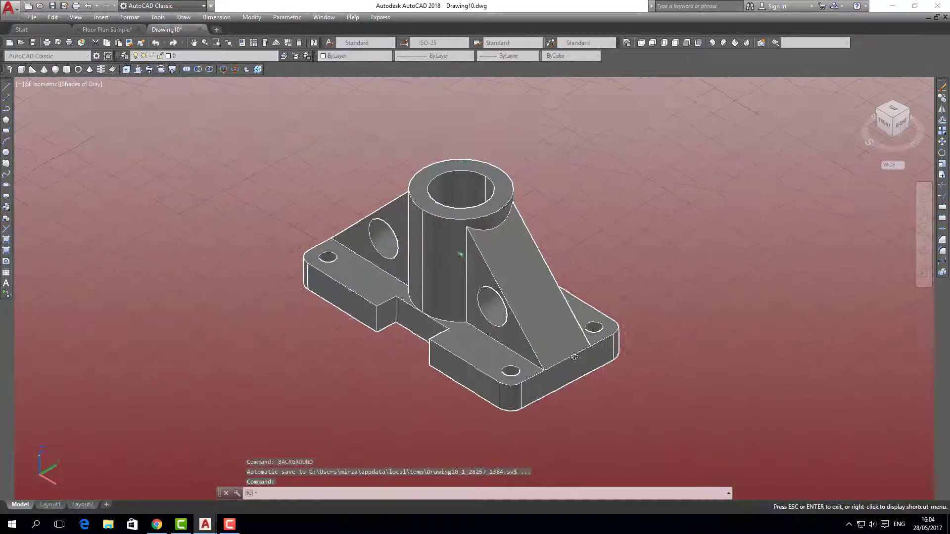
pyautogui.keyDown('shift'); pyautogui.moveTo(574, 357); pyautogui.dragTo(554, 341, button='middle'); pyautogui.keyUp('shift')
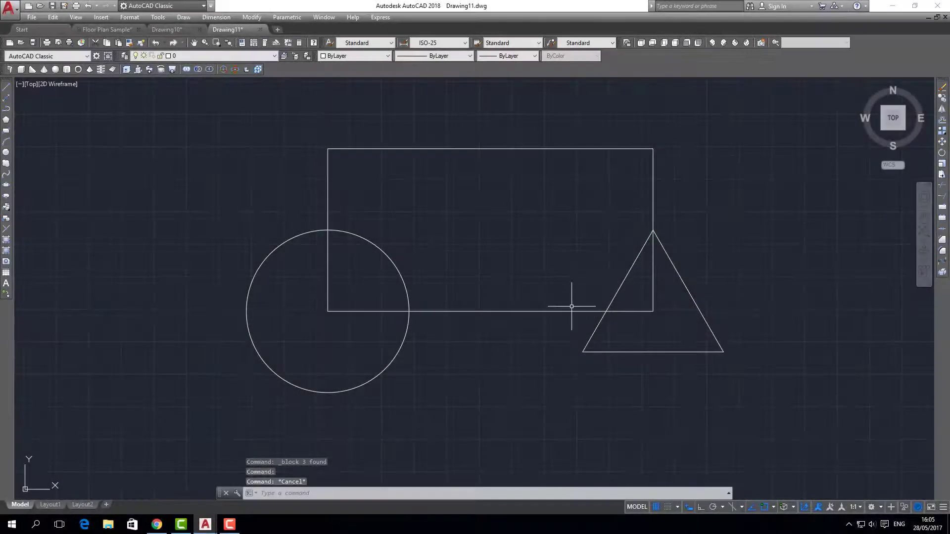
pyautogui.click(569, 307)
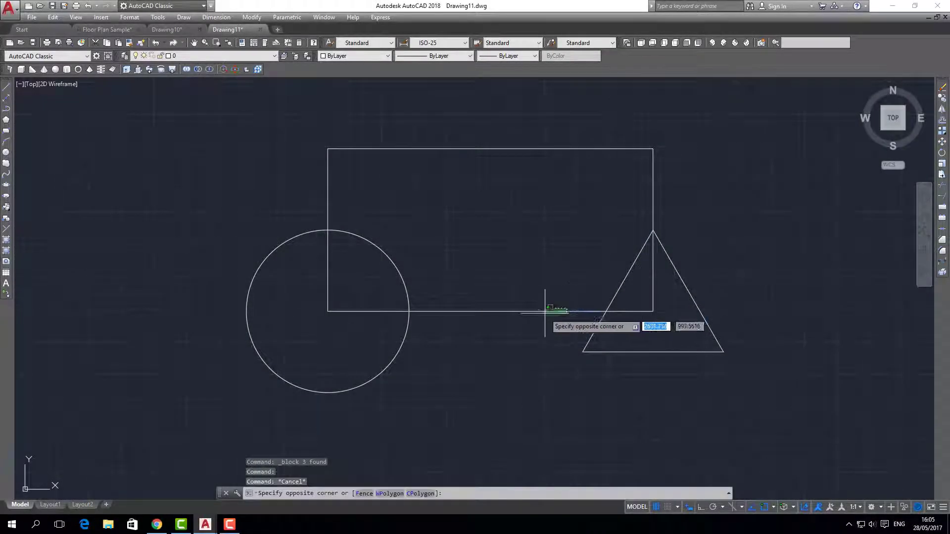
pyautogui.press('Escape')
pyautogui.write('BURST')
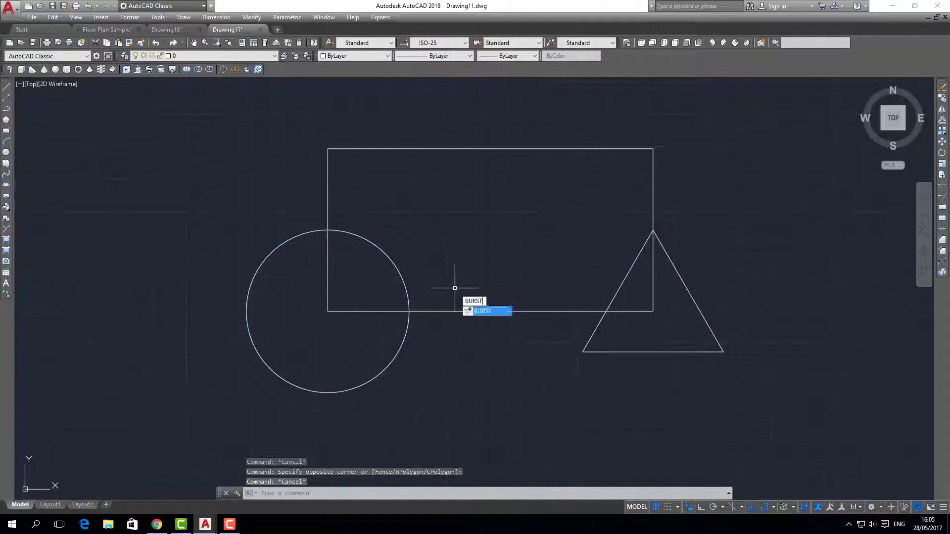
pyautogui.press('Return')
pyautogui.click(497, 324)
pyautogui.click(485, 304)
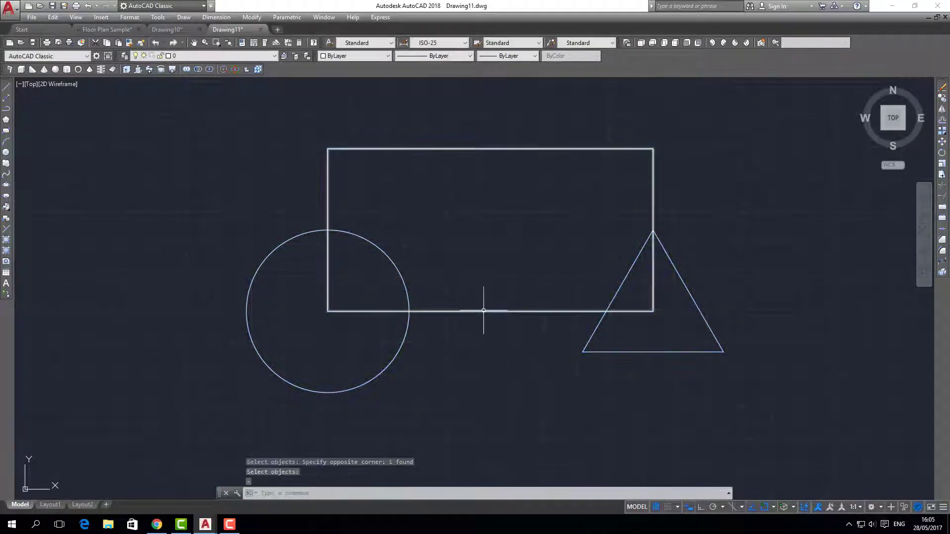
pyautogui.press('Escape')
pyautogui.click(485, 312)
pyautogui.press('Escape')
pyautogui.click(407, 331)
pyautogui.press('Escape')
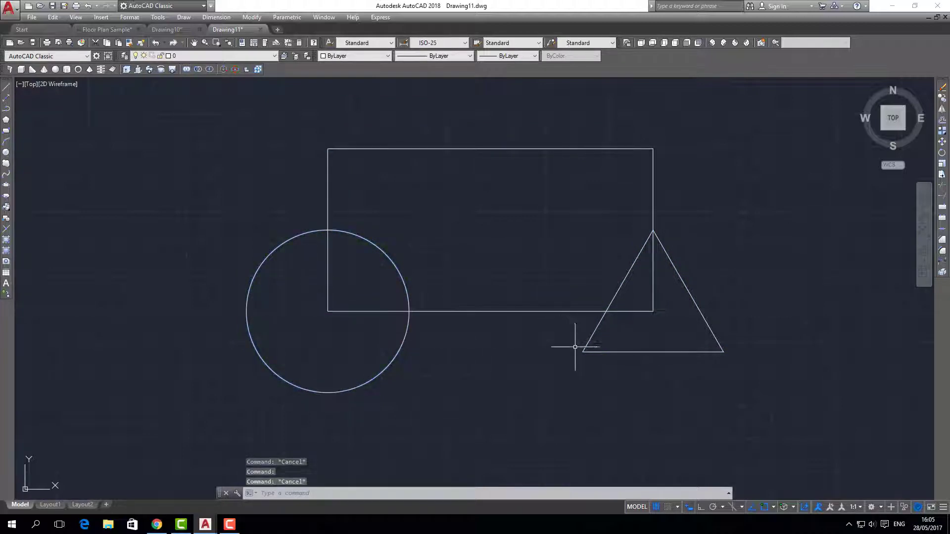
pyautogui.click(583, 350)
pyautogui.press('Escape')
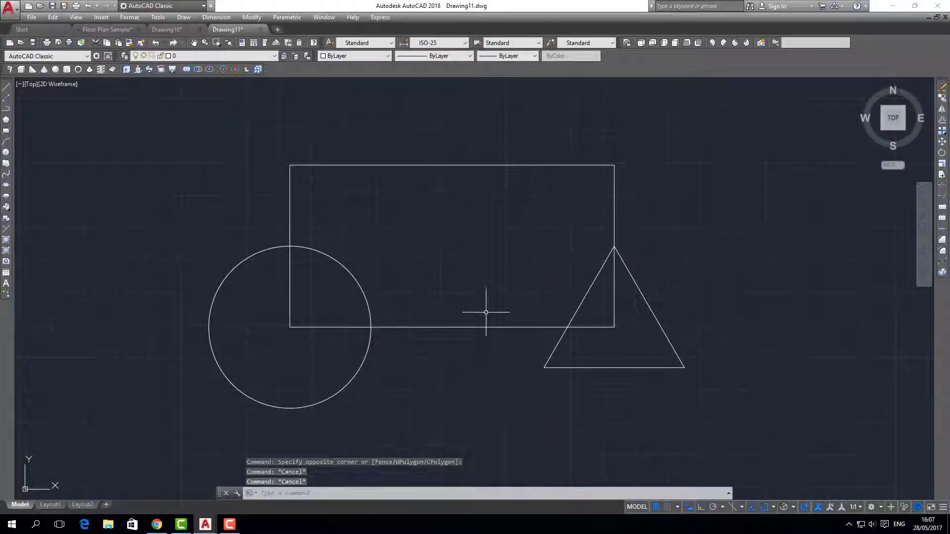
# Explode the rectangle in Drawing11 and check that its edges select individually
pyautogui.write('plo')
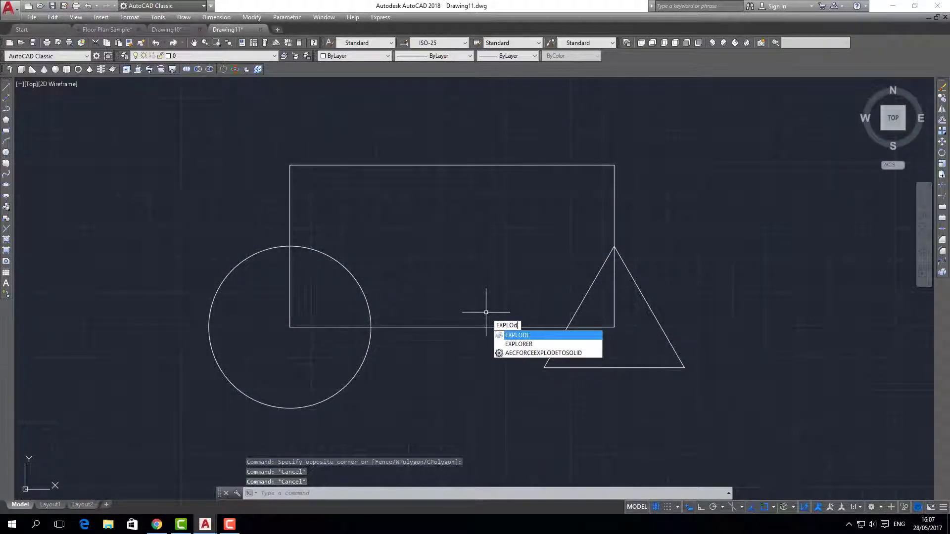
pyautogui.write('de')
pyautogui.press('Return')
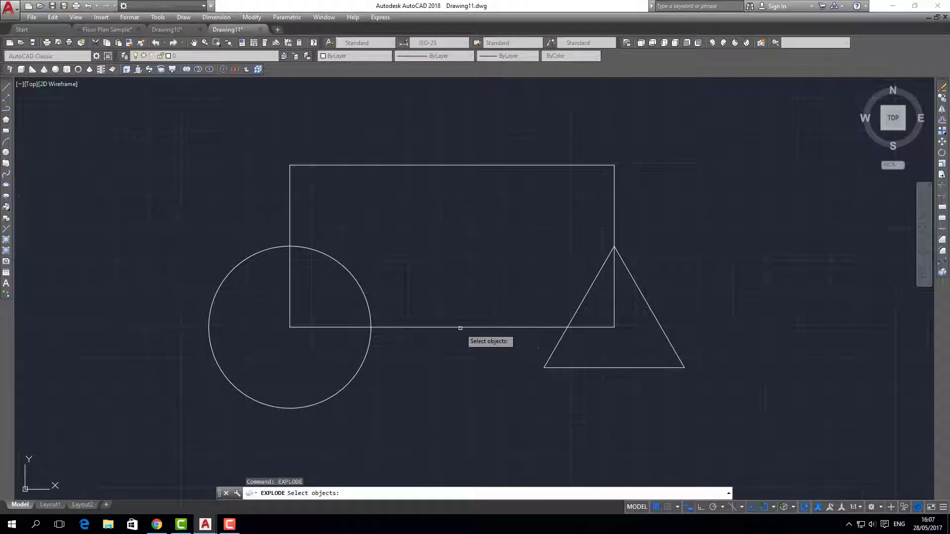
pyautogui.click(460, 329)
pyautogui.press('Return')
pyautogui.click(455, 329)
pyautogui.press('Escape')
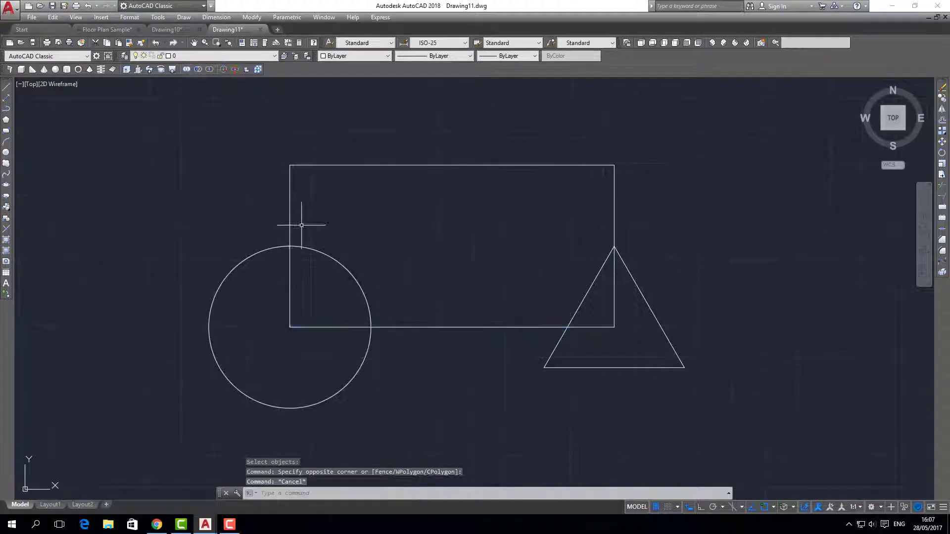
pyautogui.click(384, 166)
pyautogui.press('Escape')
pyautogui.click(621, 188)
pyautogui.click(579, 197)
pyautogui.press('Escape')
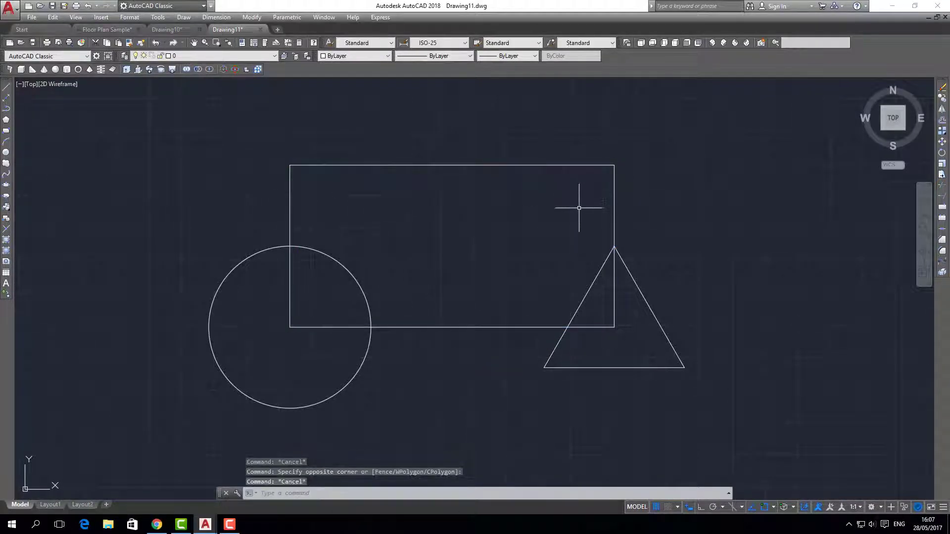
# In Drawing10, explode the 3D bracket solid and check a single front face
pyautogui.hotkey('ctrl', 'Tab')
pyautogui.click(457, 326)
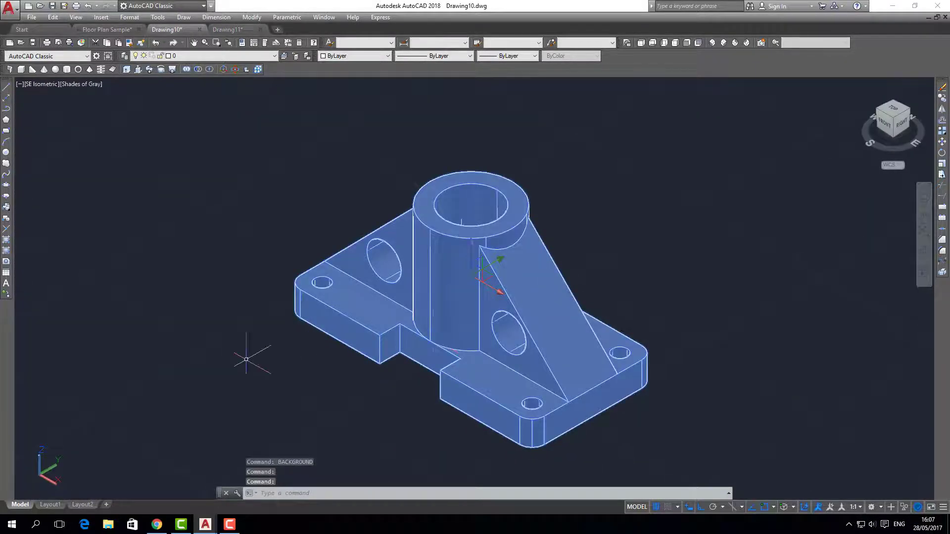
pyautogui.write('xp')
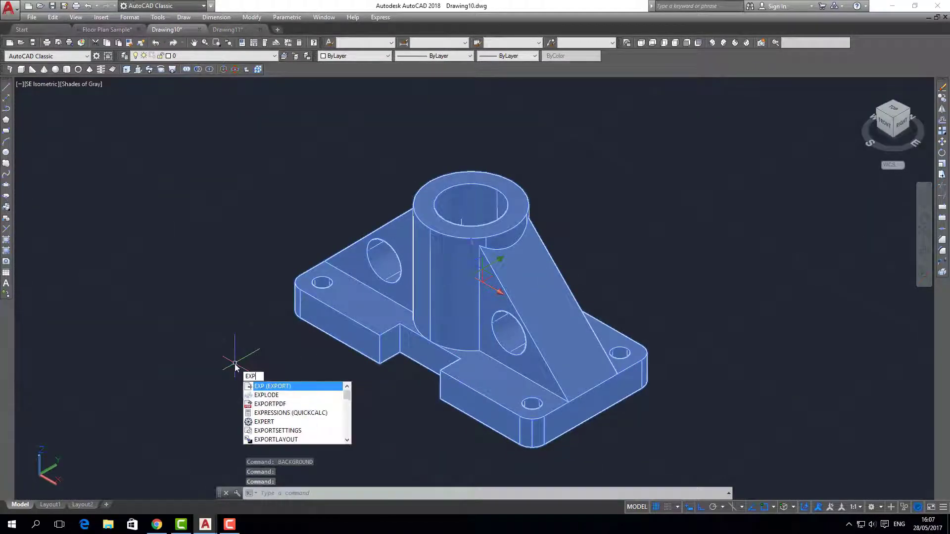
pyautogui.write('l')
pyautogui.press('Return')
pyautogui.click(367, 339)
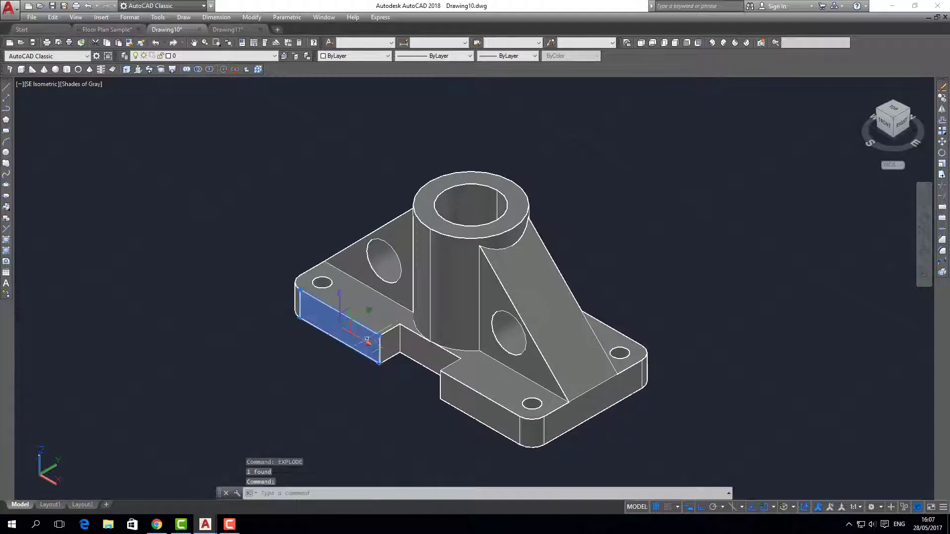
pyautogui.press('Escape')
pyautogui.press('Escape')
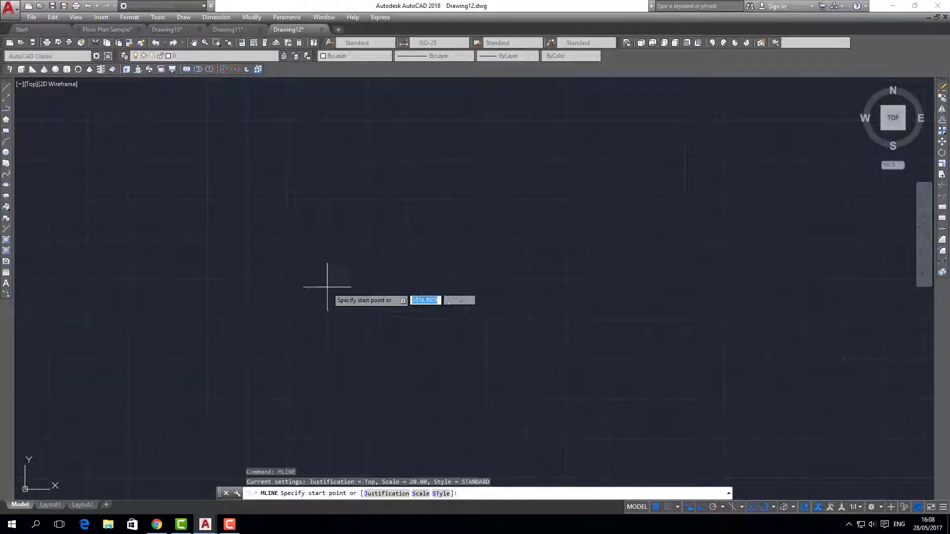
# Draw a closed L-shaped multiline through six corners using the Close option
pyautogui.click(278, 281)
pyautogui.click(374, 282)
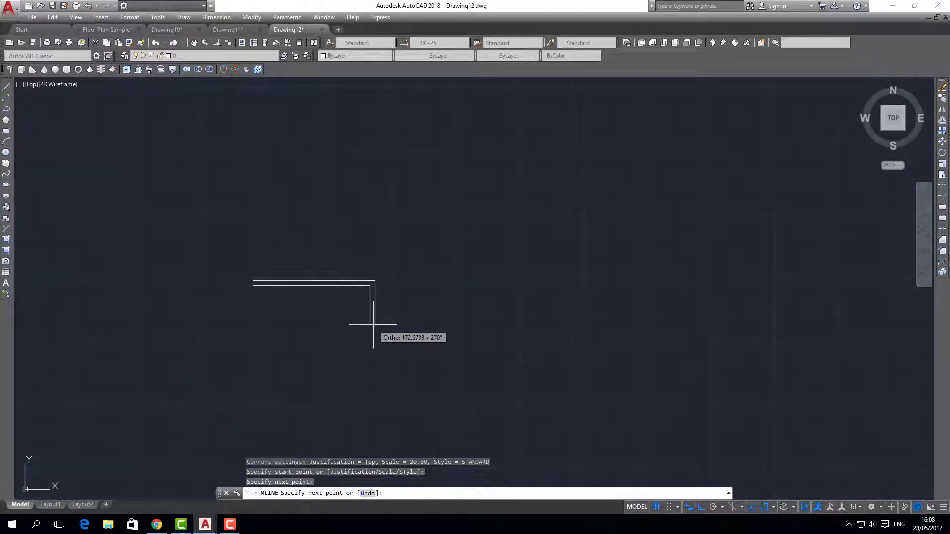
pyautogui.click(374, 323)
pyautogui.click(307, 322)
pyautogui.click(307, 362)
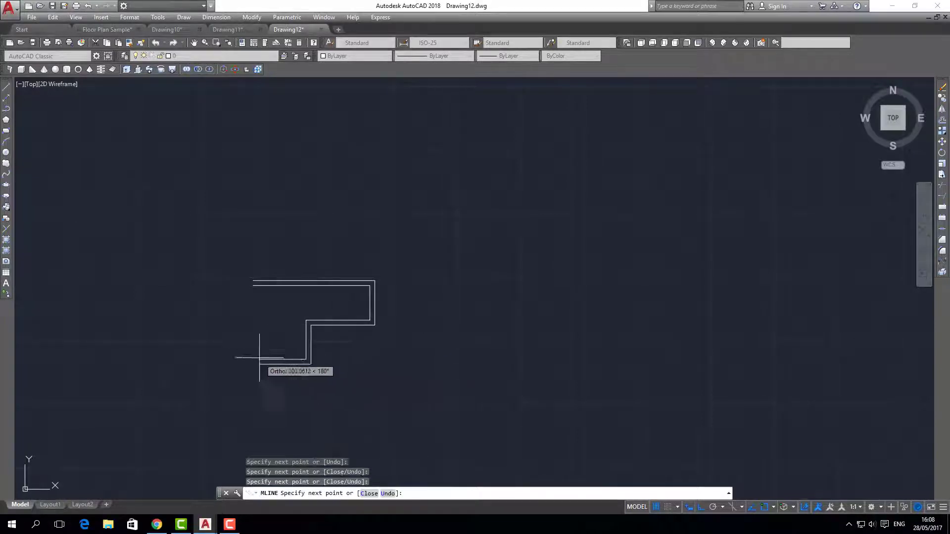
pyautogui.click(261, 361)
pyautogui.rightClick(260, 362)
pyautogui.click(303, 385)
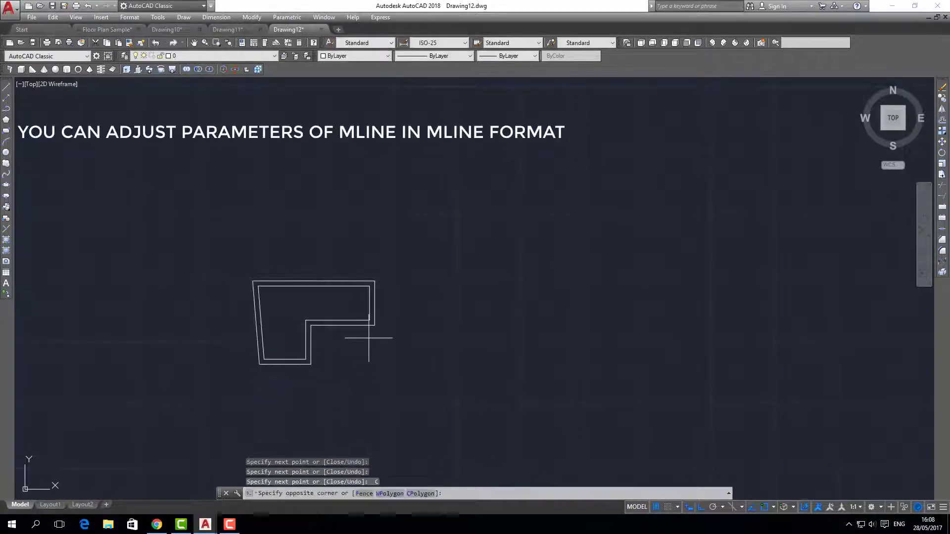
# Erase the closed multiline with the E command
pyautogui.click(346, 324)
pyautogui.write('e')
pyautogui.press('Return')
# Add a Line start cap to the STANDARD multiline style and close both style dialogs
pyautogui.click(123, 17)
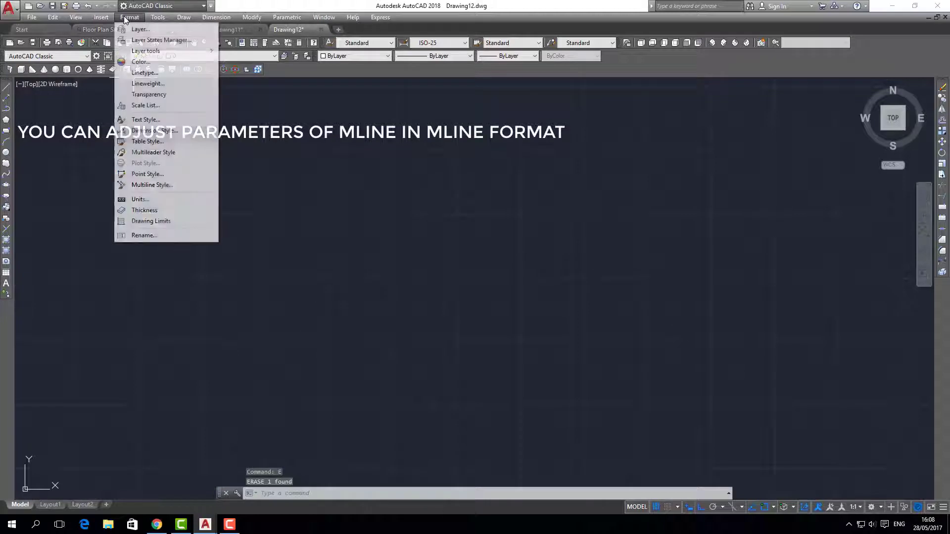
pyautogui.click(192, 186)
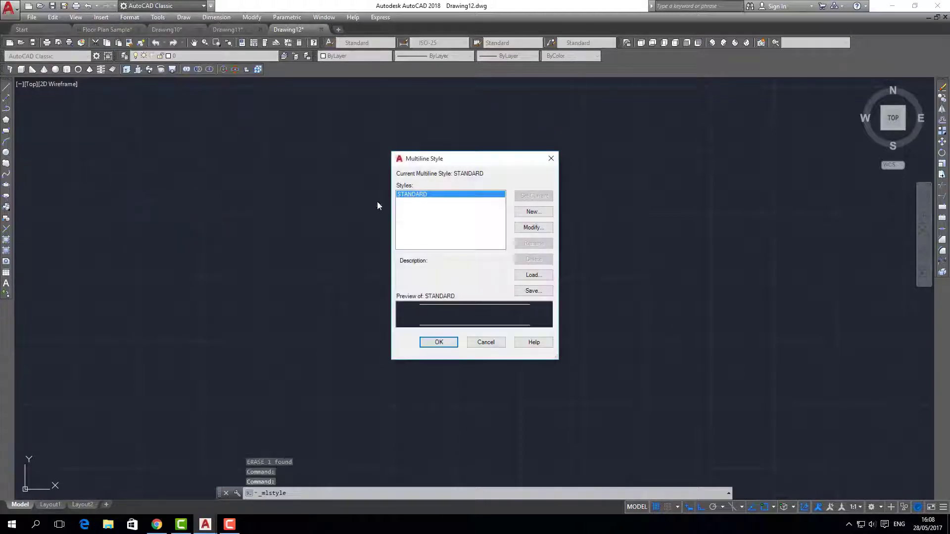
pyautogui.click(528, 229)
pyautogui.click(174, 211)
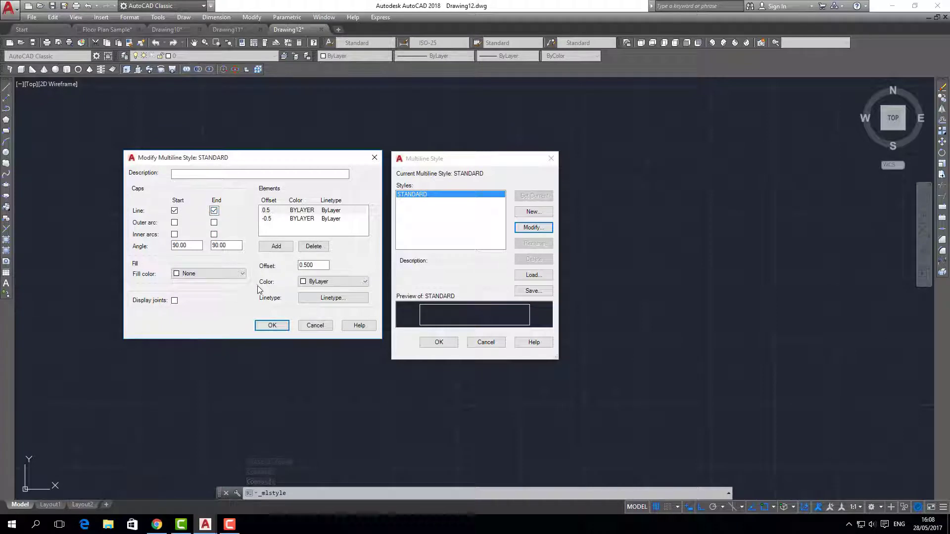
pyautogui.click(272, 325)
pyautogui.click(429, 341)
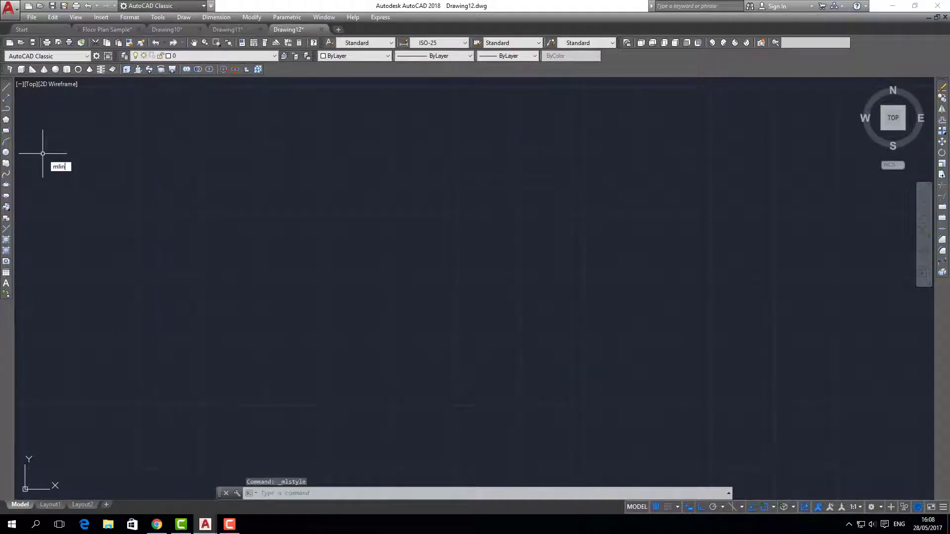
# Start MLINE with the multiline scale set to 100
pyautogui.write('e')
pyautogui.press('Return')
pyautogui.rightClick(140, 214)
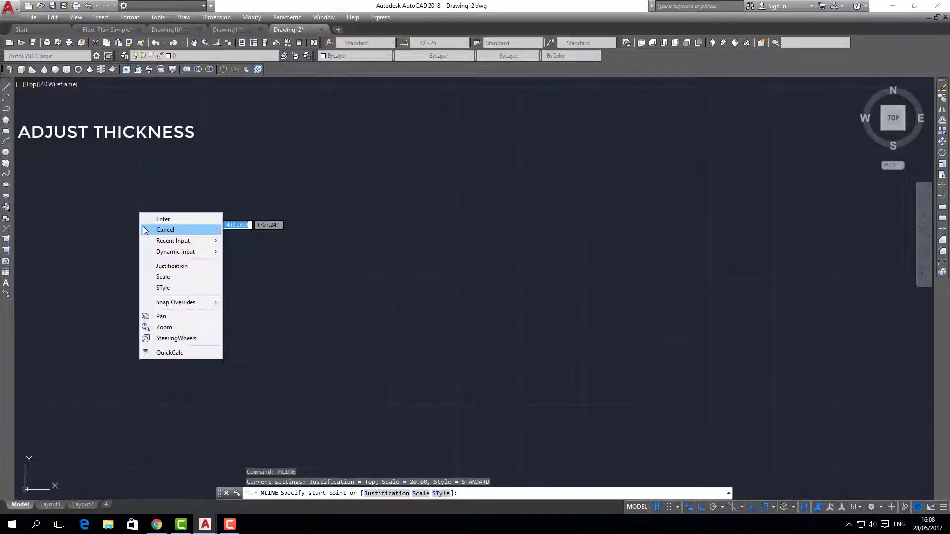
pyautogui.click(168, 276)
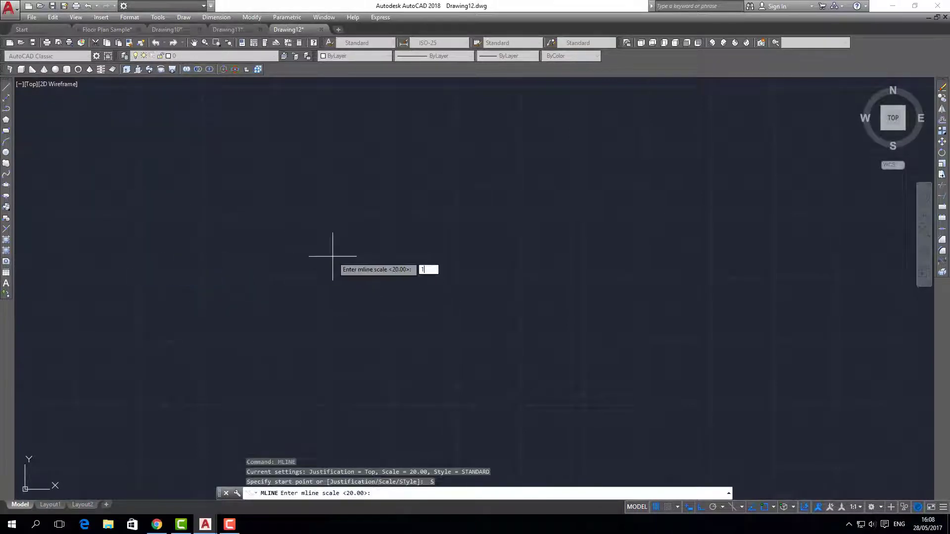
pyautogui.press('Return')
# Draw wall segments 5000, 2000, 3000, 2000 and 2000, then close the outline
pyautogui.click(152, 274)
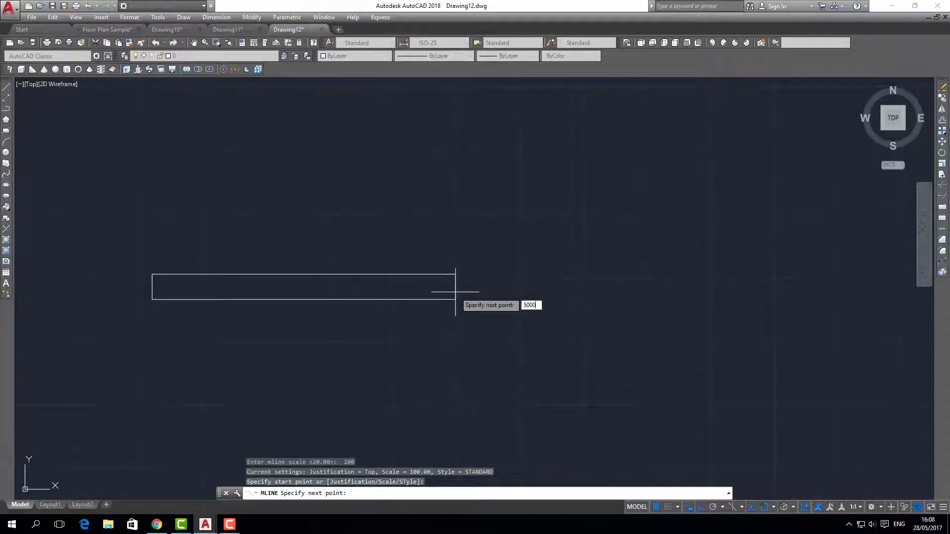
pyautogui.press('Return')
pyautogui.scroll(-3, 499, 329)
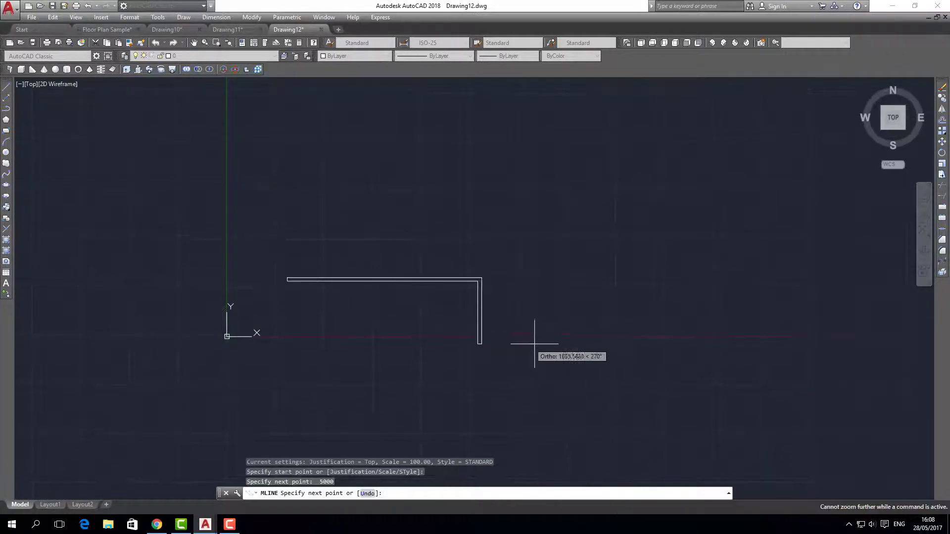
pyautogui.write('2000')
pyautogui.press('Return')
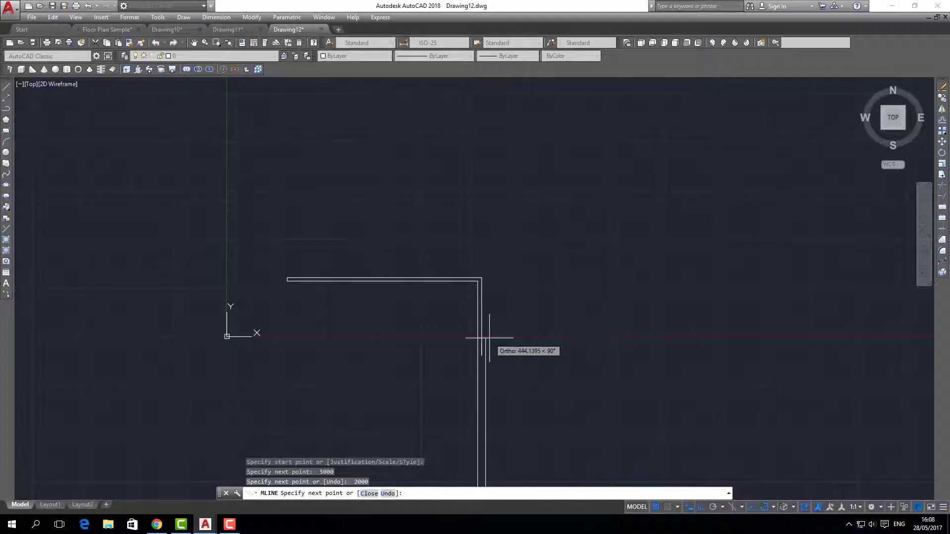
pyautogui.write('3000')
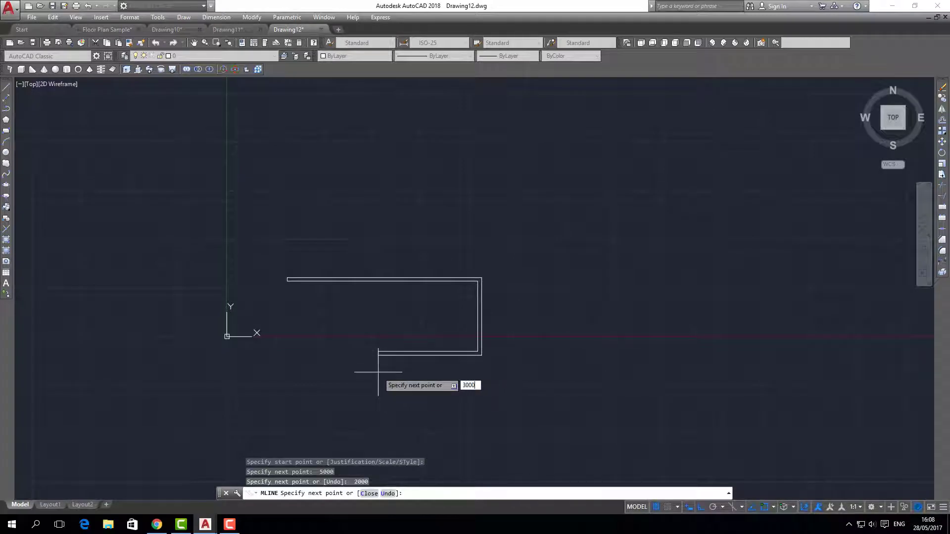
pyautogui.press('Return')
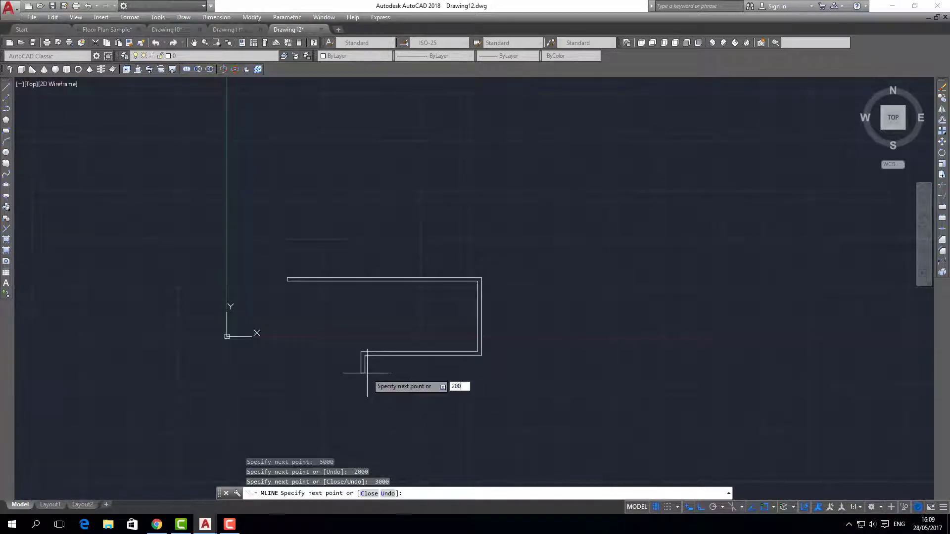
pyautogui.write('0')
pyautogui.press('Return')
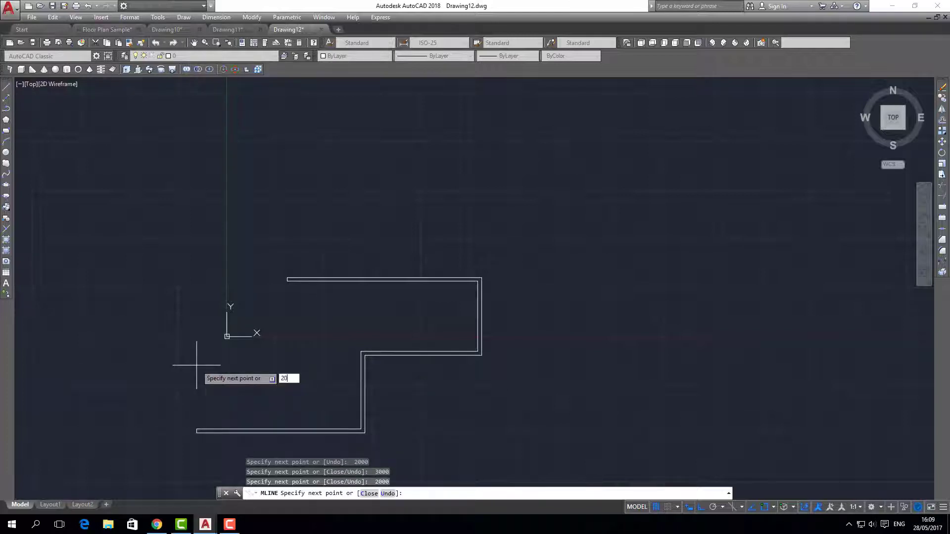
pyautogui.write('2000')
pyautogui.press('Return')
pyautogui.write('c')
pyautogui.press('Return')
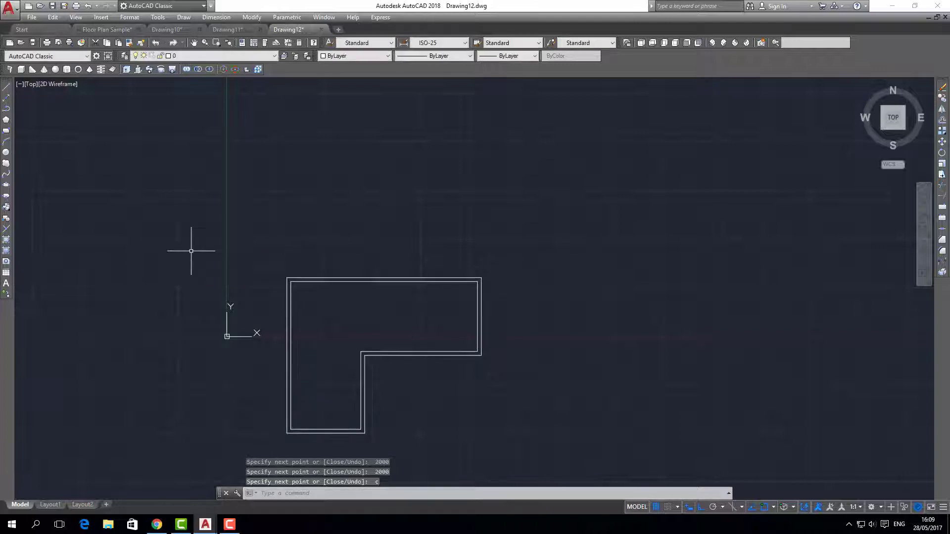
# Add a linear dimension of 100 across the wall thickness at the top-left corner
pyautogui.scroll(4, 309, 301)
pyautogui.moveTo(304, 303); pyautogui.dragTo(340, 174, button='middle')
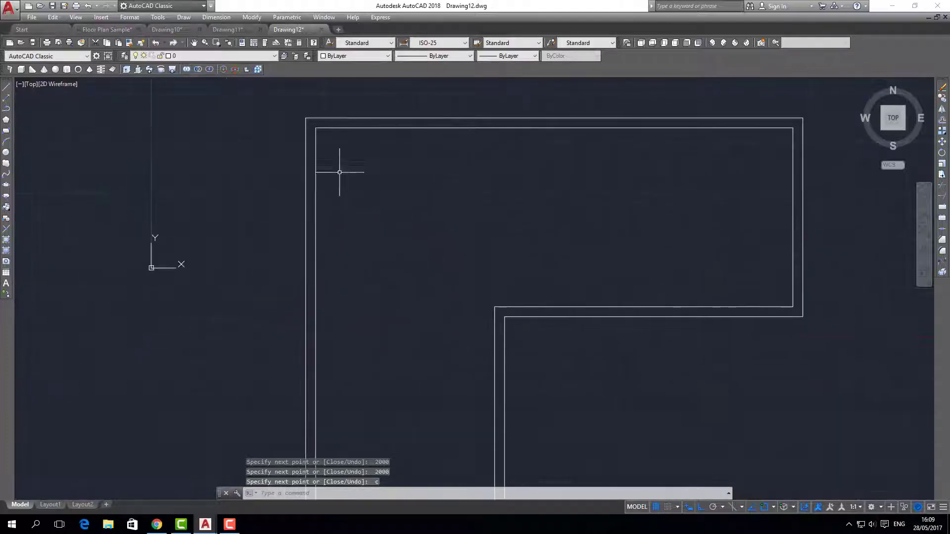
pyautogui.click(7, 89)
pyautogui.press('Escape')
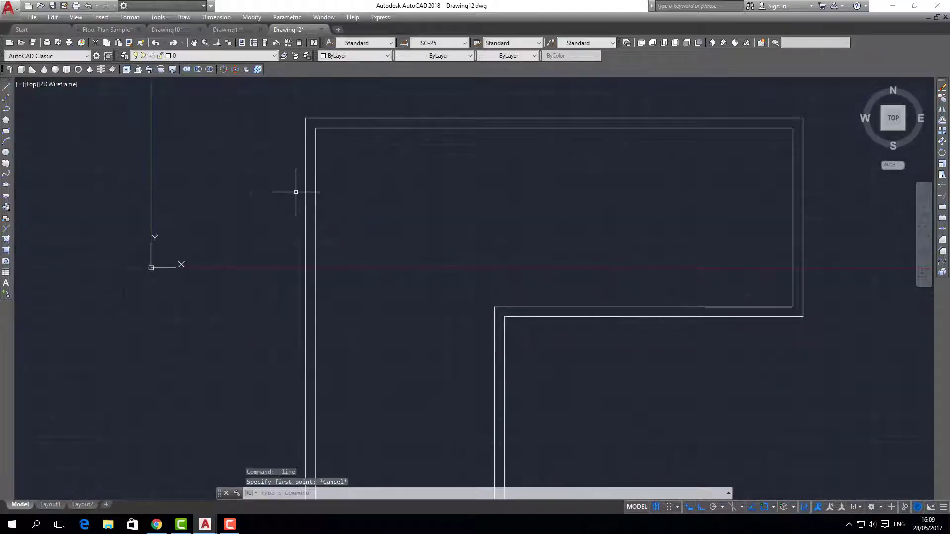
pyautogui.write('DIML')
pyautogui.press('Return')
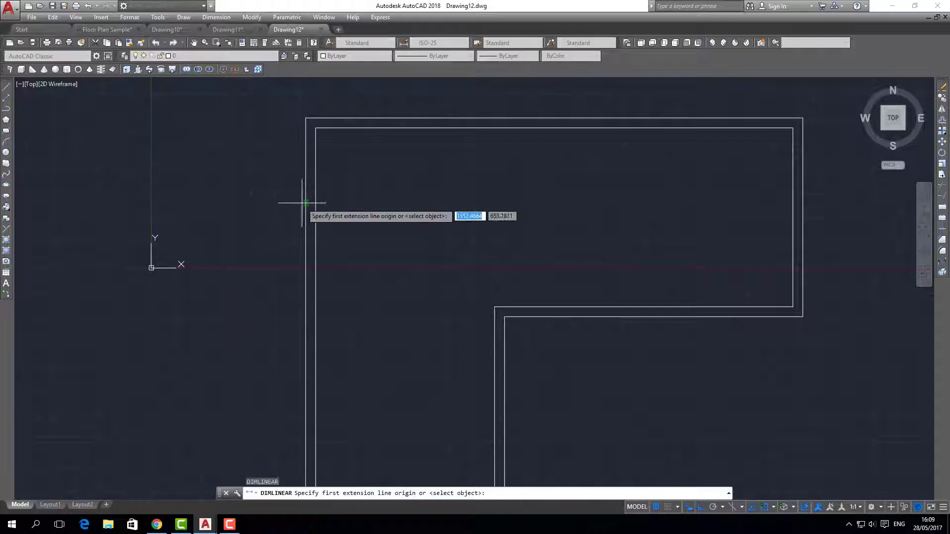
pyautogui.click(305, 201)
pyautogui.scroll(4, 309, 208)
pyautogui.click(307, 213)
pyautogui.scroll(10, 306, 213)
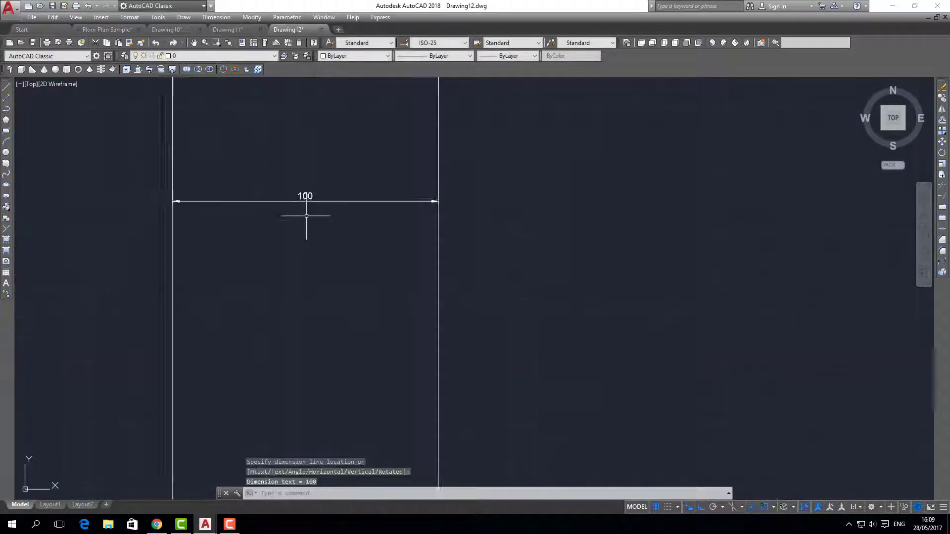
pyautogui.scroll(2, 306, 215)
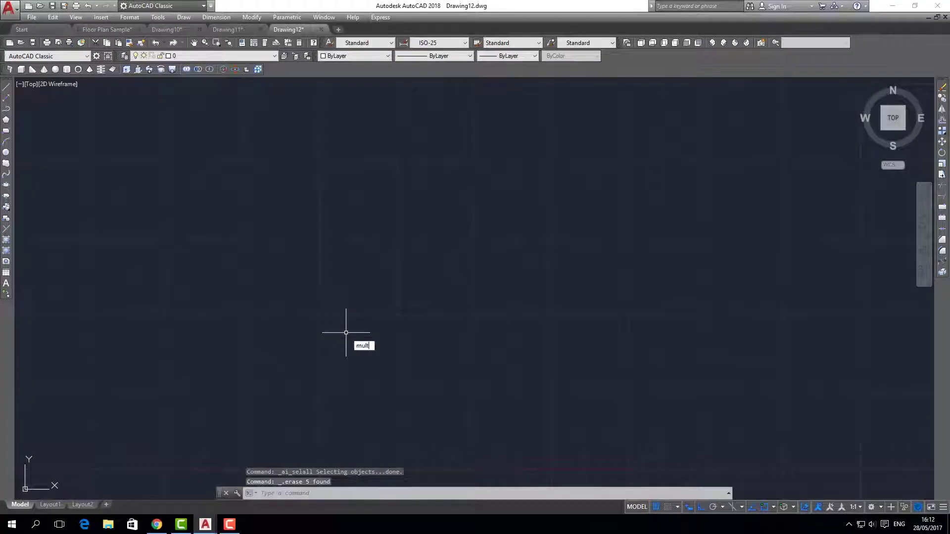
# Use MULTIPLE with RECTANGLE to draw four scattered rectangles
pyautogui.write('ip')
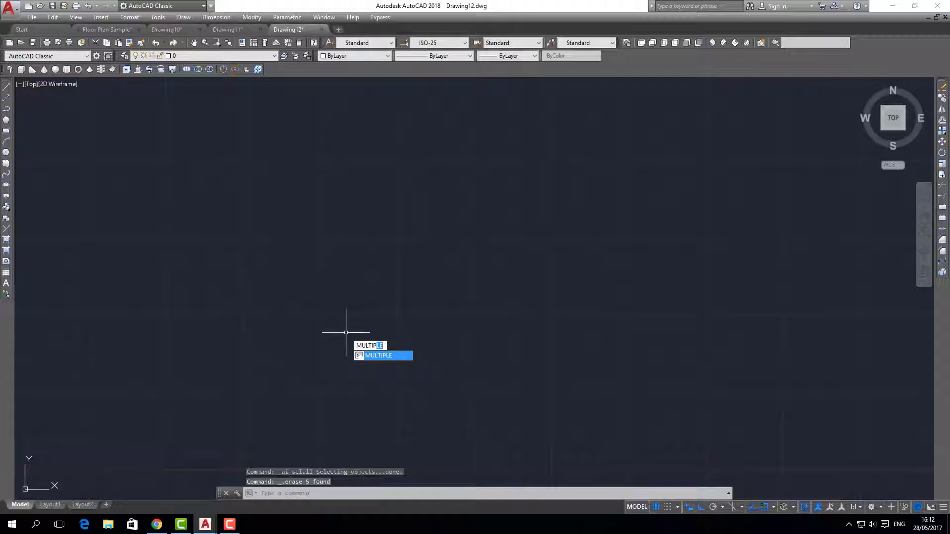
pyautogui.press('Return')
pyautogui.write('rectang')
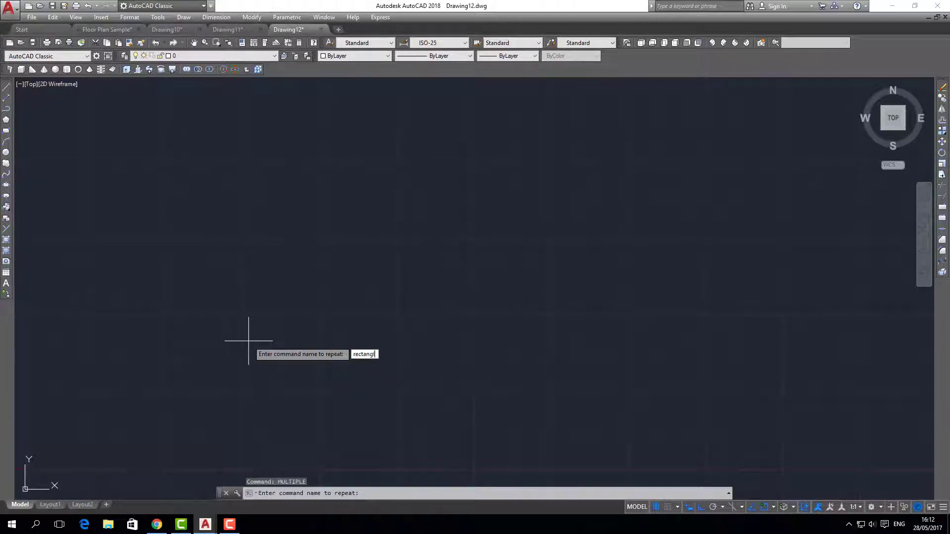
pyautogui.press('Return')
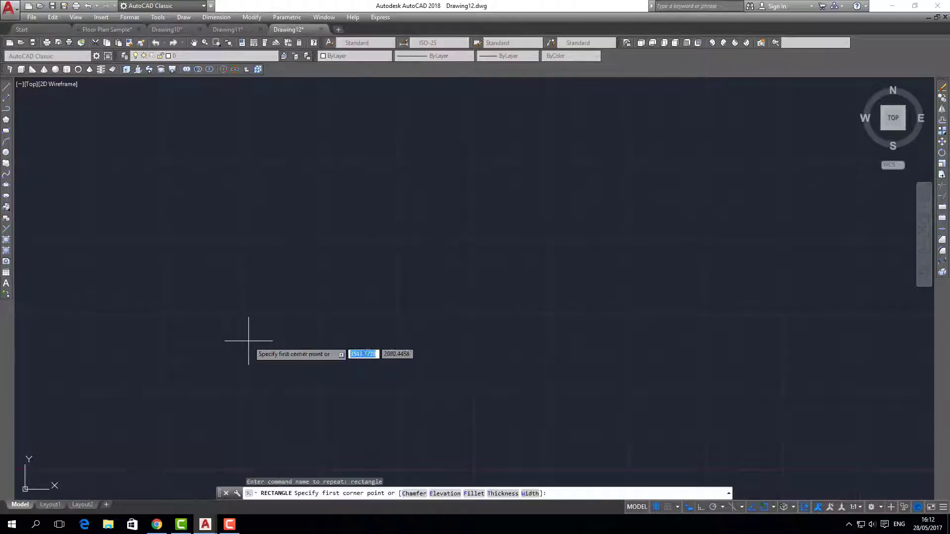
pyautogui.click(210, 342)
pyautogui.click(309, 195)
pyautogui.click(371, 144)
pyautogui.click(482, 251)
pyautogui.click(575, 133)
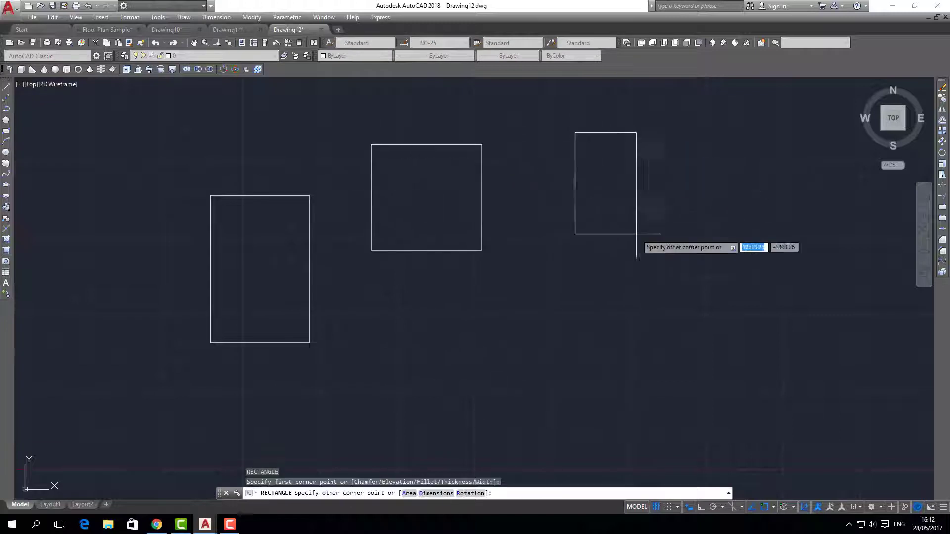
pyautogui.click(667, 272)
pyautogui.click(449, 312)
pyautogui.click(590, 395)
pyautogui.press('Escape')
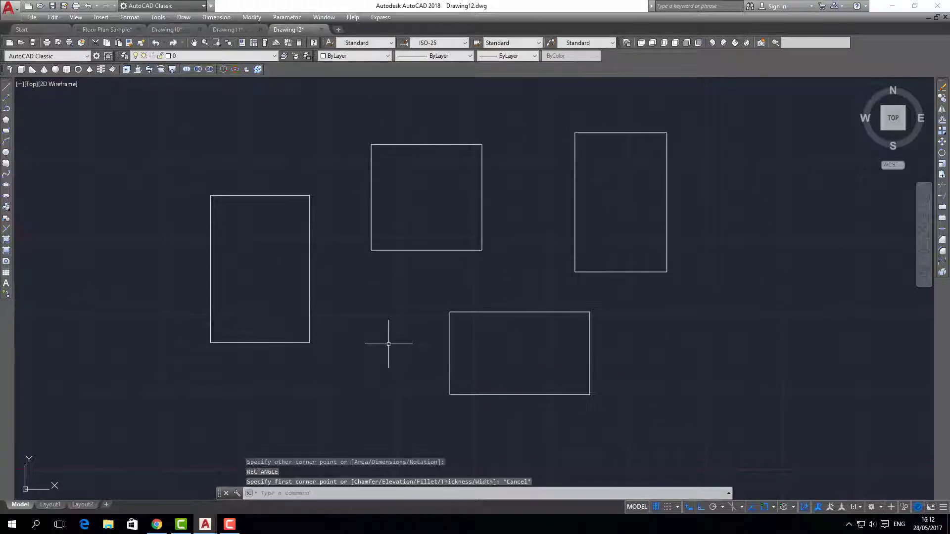
pyautogui.write('mu')
# Use MULTIPLE with CIRCLE to draw five circles, some overlapping the rectangles
pyautogui.press('Return')
pyautogui.write('circle')
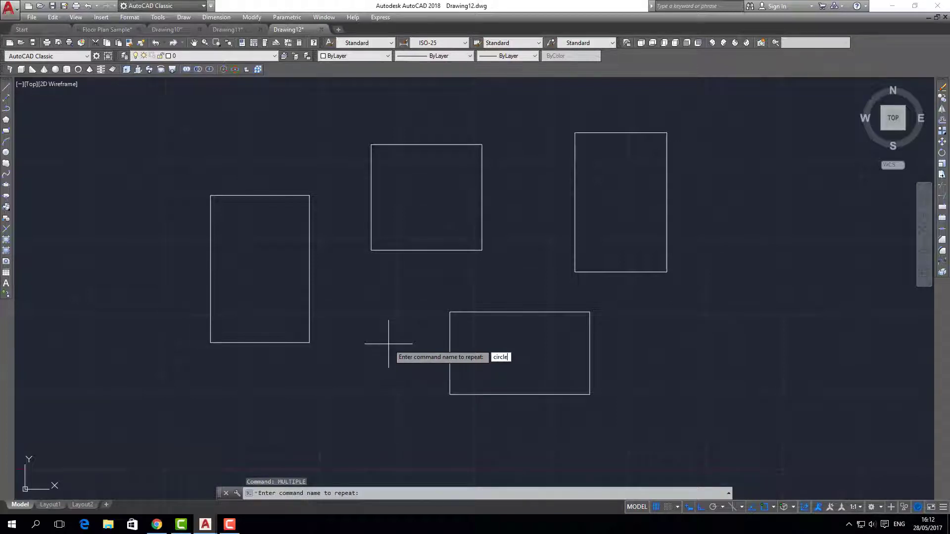
pyautogui.press('Return')
pyautogui.click(363, 305)
pyautogui.click(390, 331)
pyautogui.click(421, 222)
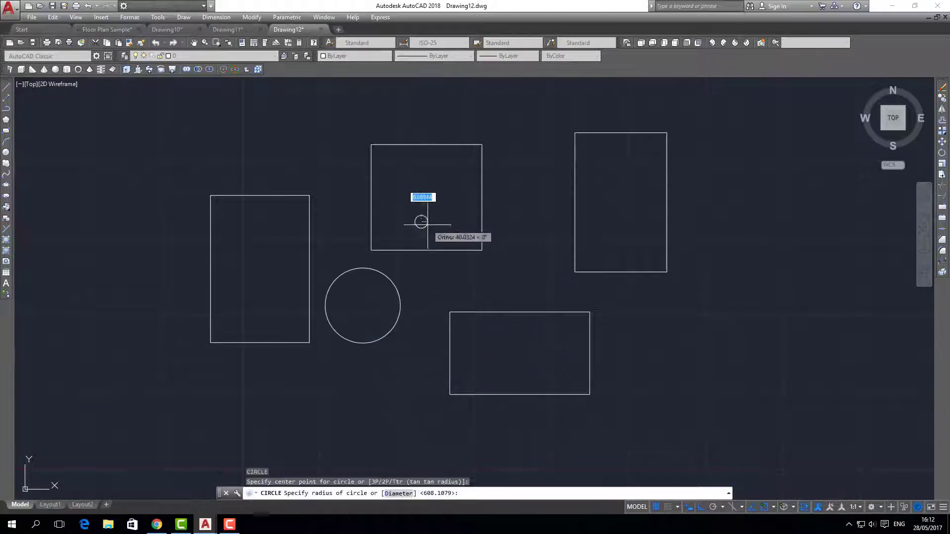
pyautogui.click(426, 201)
pyautogui.click(526, 201)
pyautogui.click(517, 236)
pyautogui.click(504, 276)
pyautogui.click(534, 311)
pyautogui.click(528, 357)
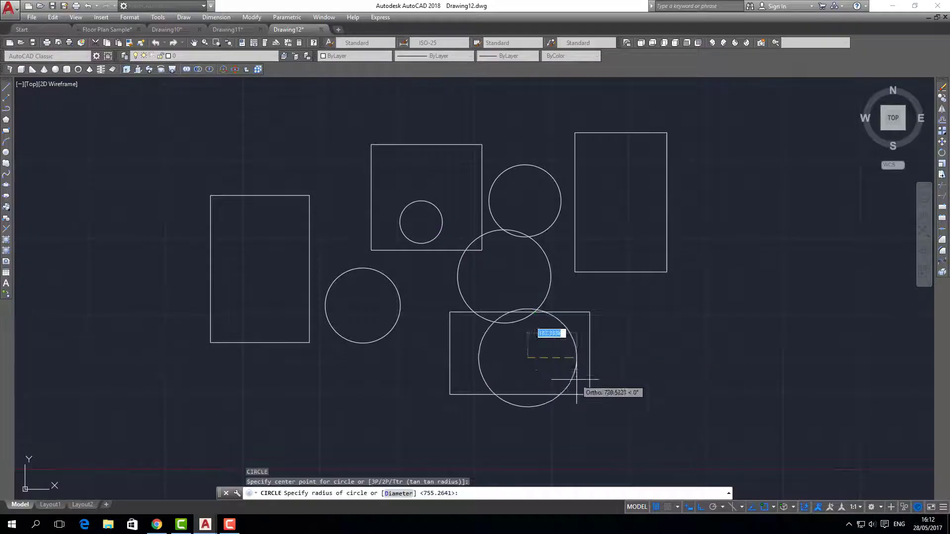
pyautogui.click(570, 383)
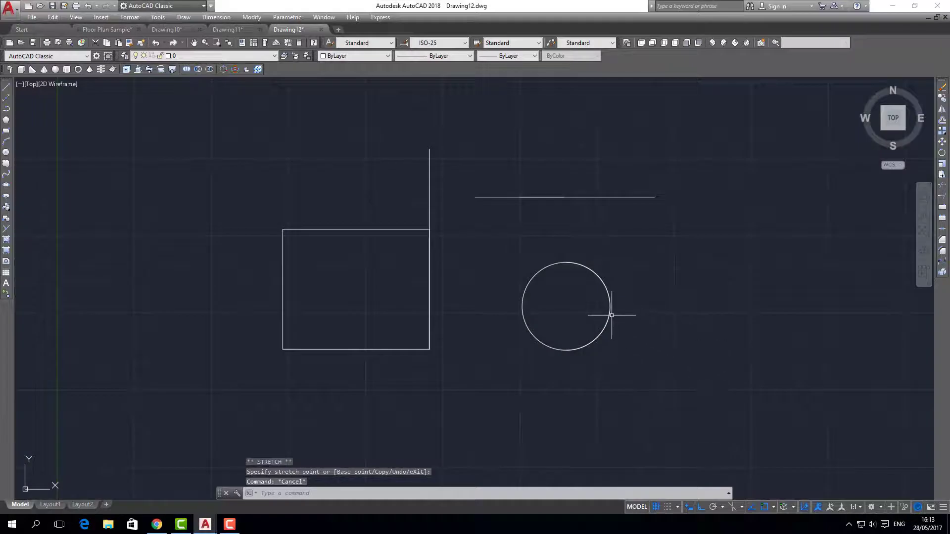
# Inspect the circle, lines and square by selecting each before cleanup
pyautogui.click(610, 316)
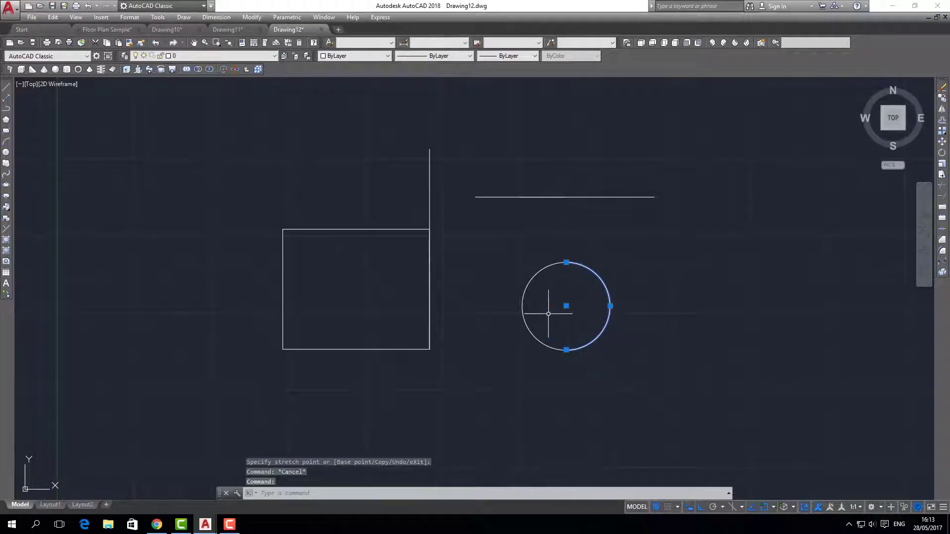
pyautogui.press('Escape')
pyautogui.click(621, 191)
pyautogui.press('Escape')
pyautogui.click(480, 189)
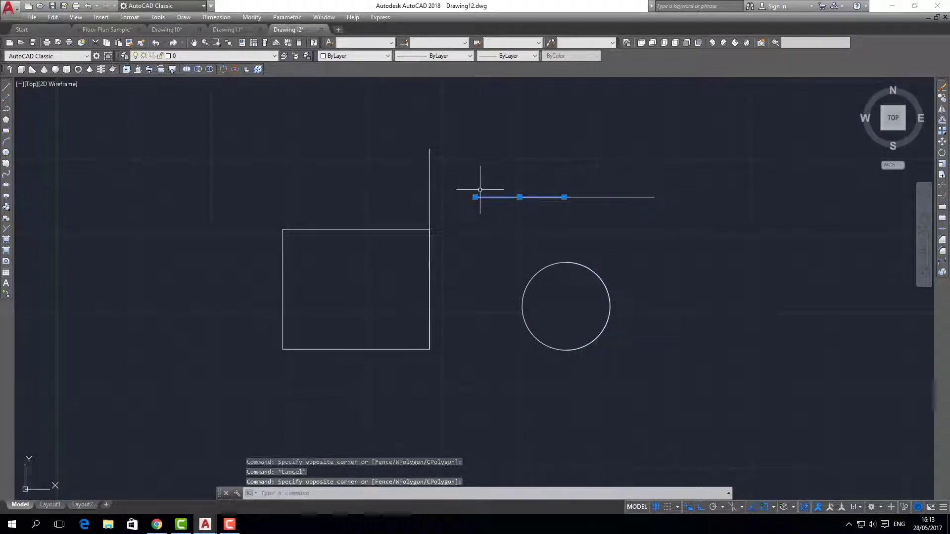
pyautogui.click(428, 200)
pyautogui.press('Escape')
pyautogui.click(399, 229)
pyautogui.press('Escape')
pyautogui.write('overkill')
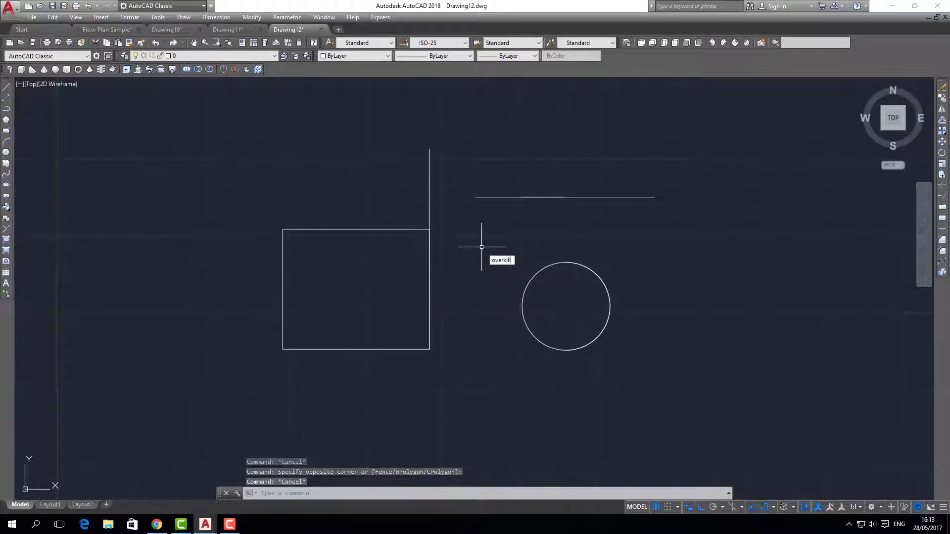
# Run OVERKILL on all six objects to delete the overlapping duplicates
pyautogui.press('Return')
pyautogui.click(187, 101)
pyautogui.click(711, 425)
pyautogui.press('Return')
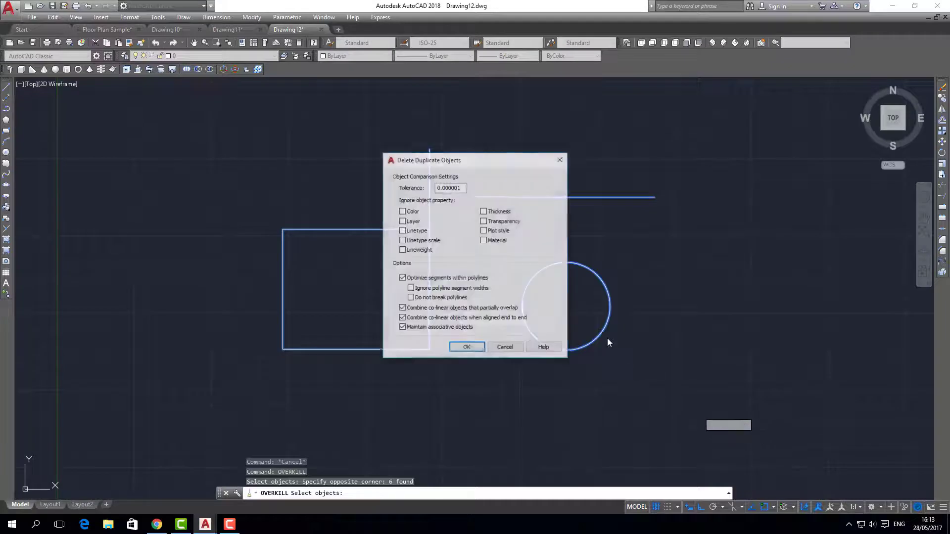
pyautogui.click(465, 347)
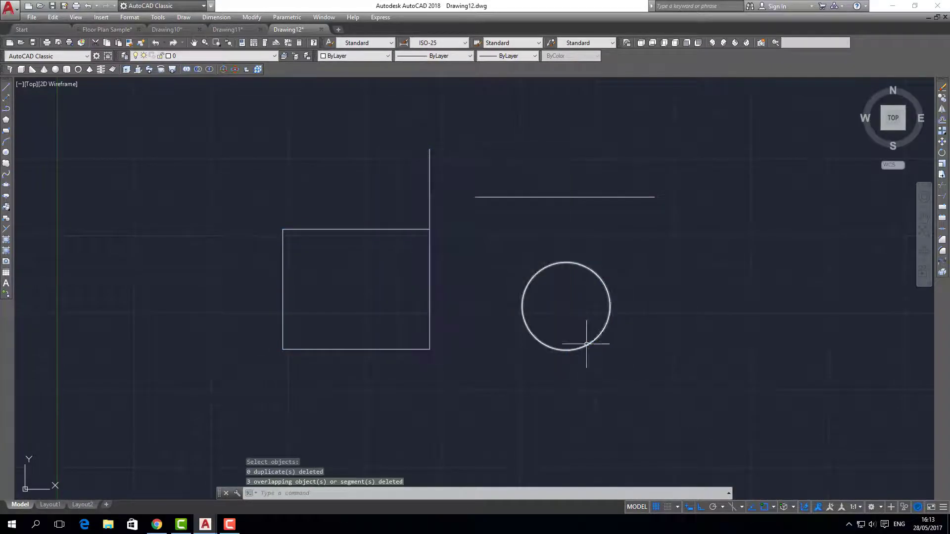
# Check the remaining circle, horizontal line and vertical line by selecting them
pyautogui.click(608, 320)
pyautogui.click(653, 191)
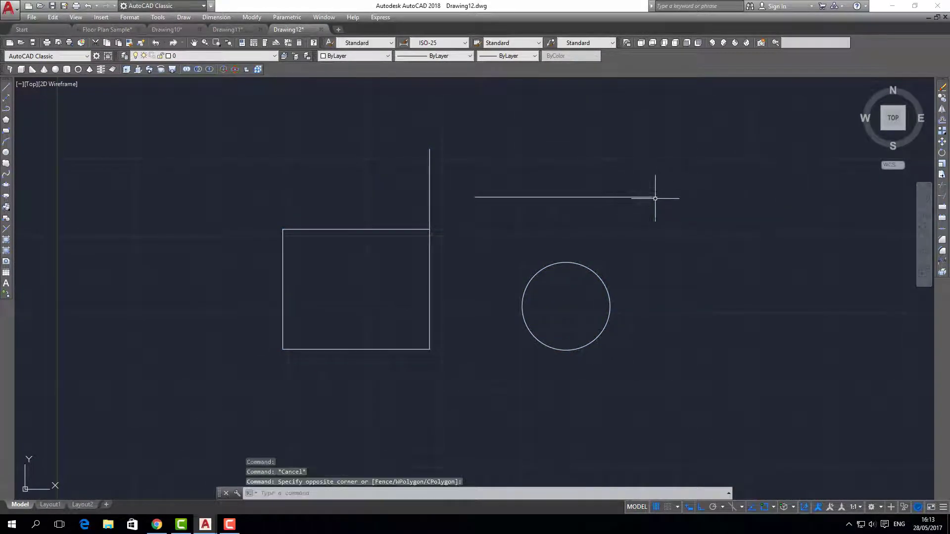
pyautogui.moveTo(661, 203); pyautogui.dragTo(643, 197)
pyautogui.press('Escape')
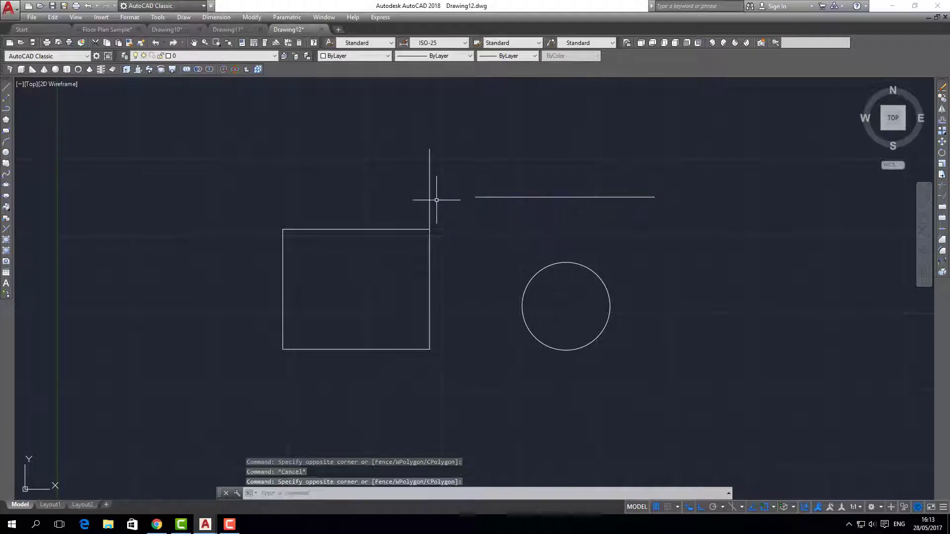
pyautogui.click(429, 196)
pyautogui.press('Escape')
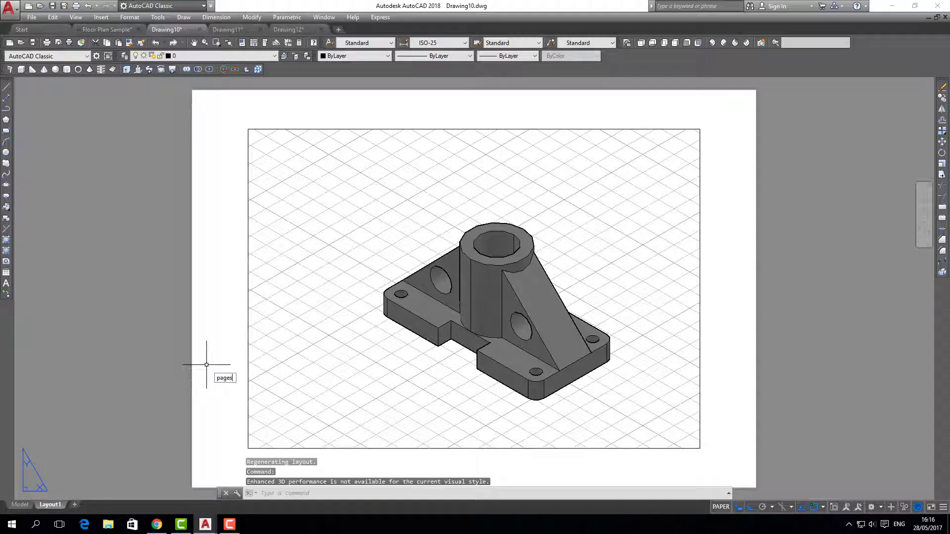
# Set Layout1's page setup to Foxit PhantomPDF Printer with A3 paper, then close the manager
pyautogui.write('e')
pyautogui.press('Return')
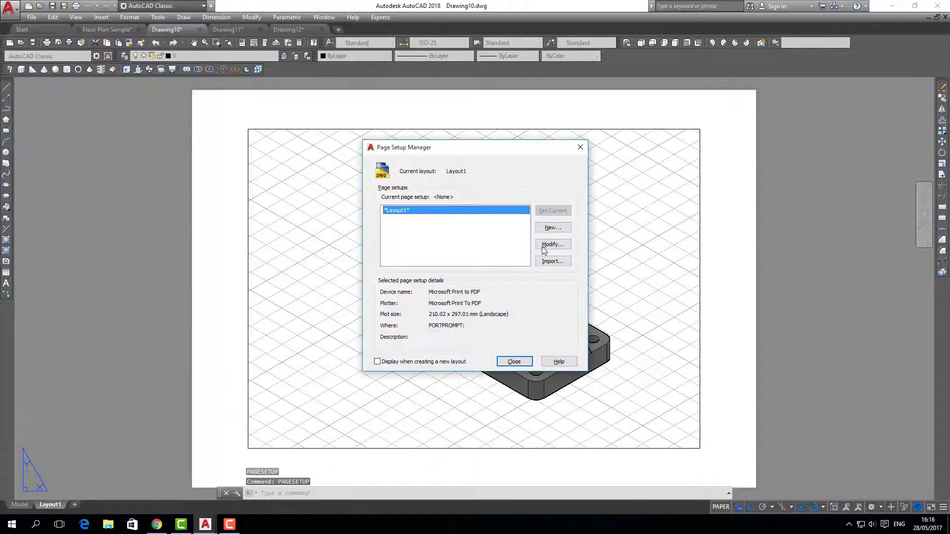
pyautogui.click(546, 245)
pyautogui.click(379, 190)
pyautogui.click(379, 218)
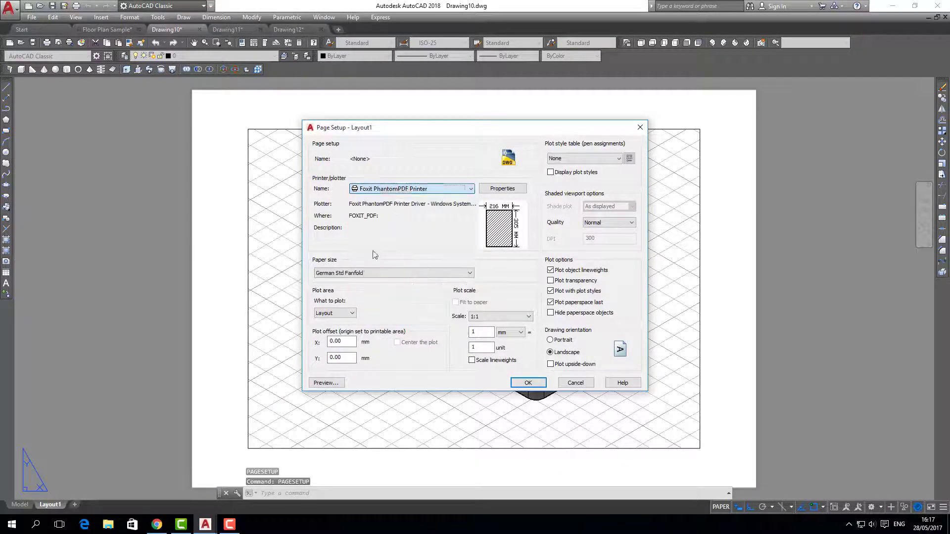
pyautogui.click(360, 274)
pyautogui.scroll(-1, 341, 357)
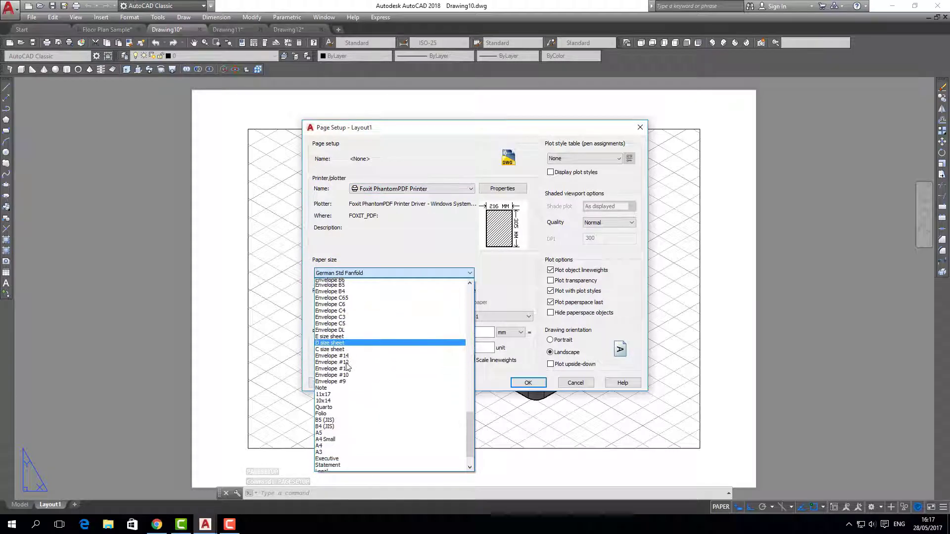
pyautogui.scroll(-2, 331, 396)
pyautogui.click(326, 431)
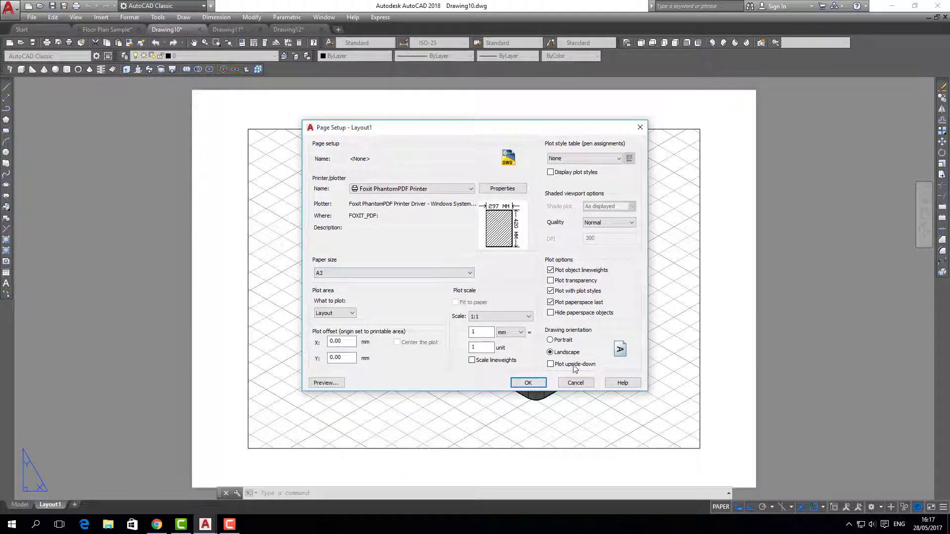
pyautogui.click(537, 385)
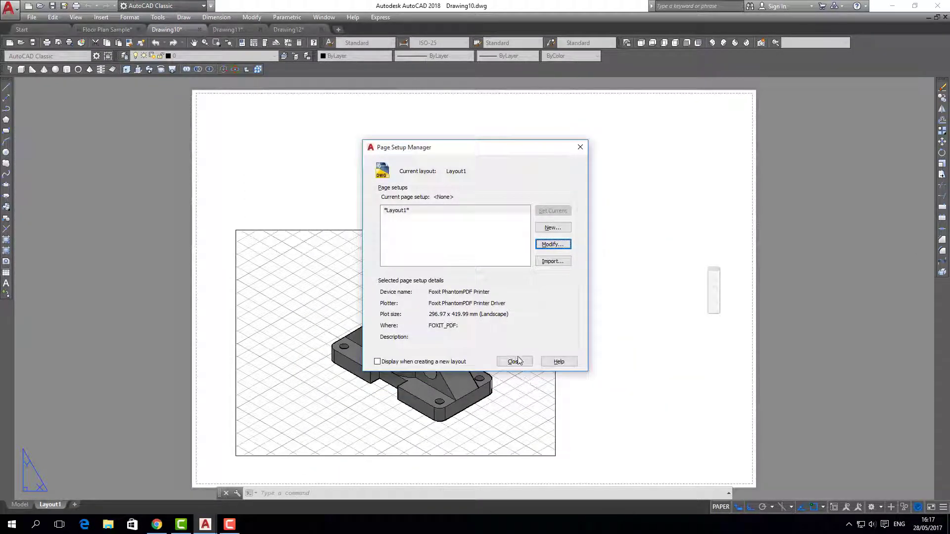
pyautogui.click(515, 362)
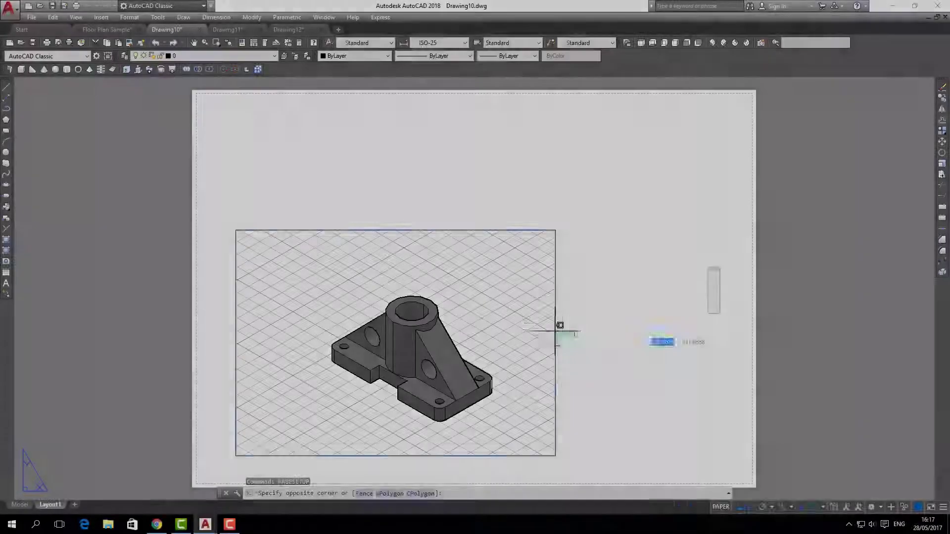
# Erase the existing viewport and use MVSETUP to load the standard engineering four-view layout (2)
pyautogui.click(559, 329)
pyautogui.press('Delete')
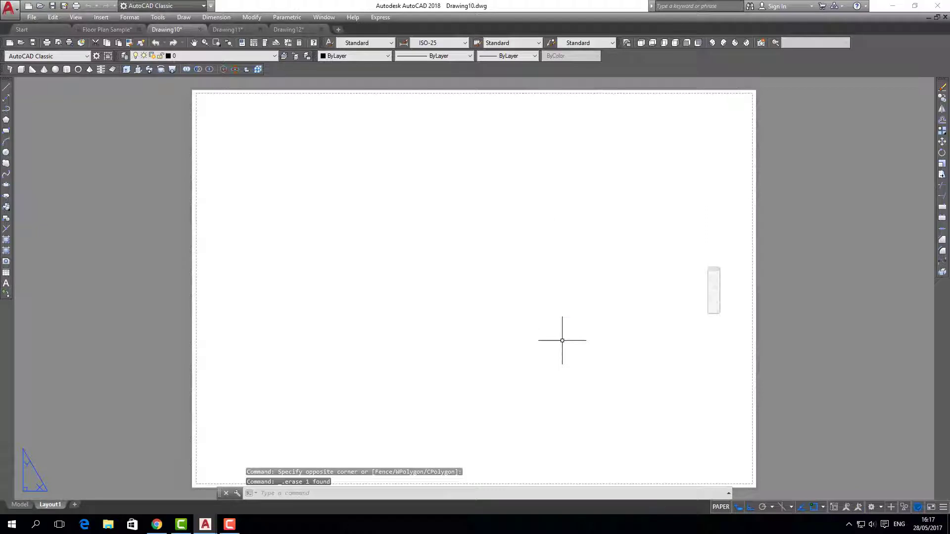
pyautogui.write('MVSET')
pyautogui.press('Return')
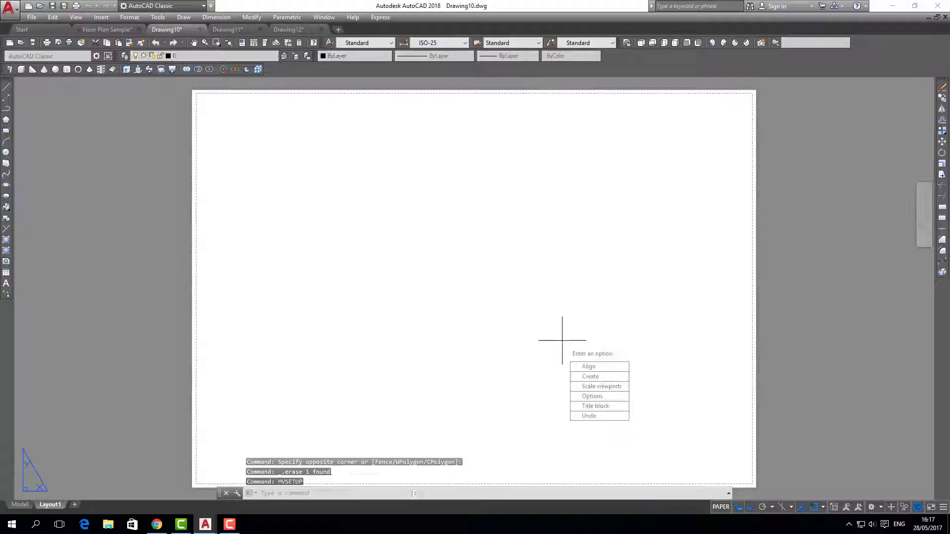
pyautogui.write('C')
pyautogui.press('Return')
pyautogui.write('C')
pyautogui.press('Return')
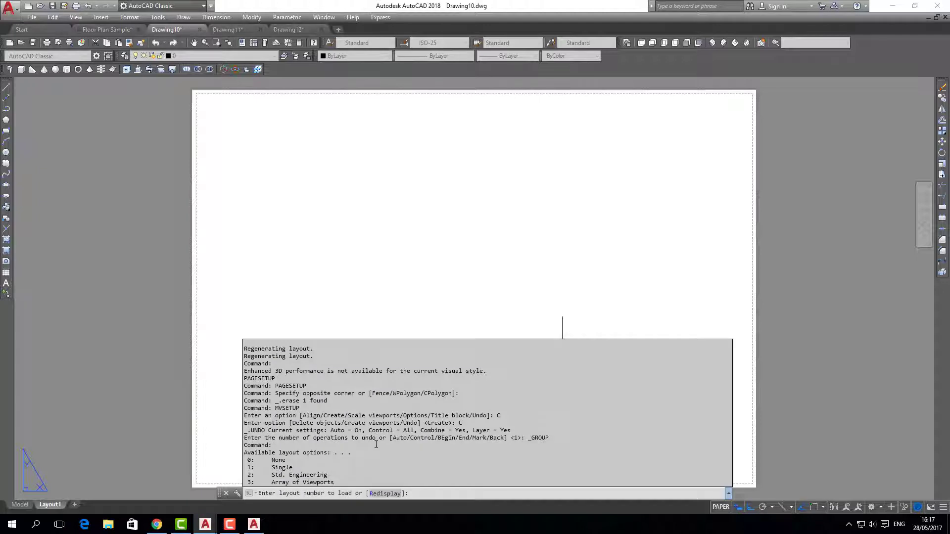
pyautogui.write('2')
pyautogui.press('Return')
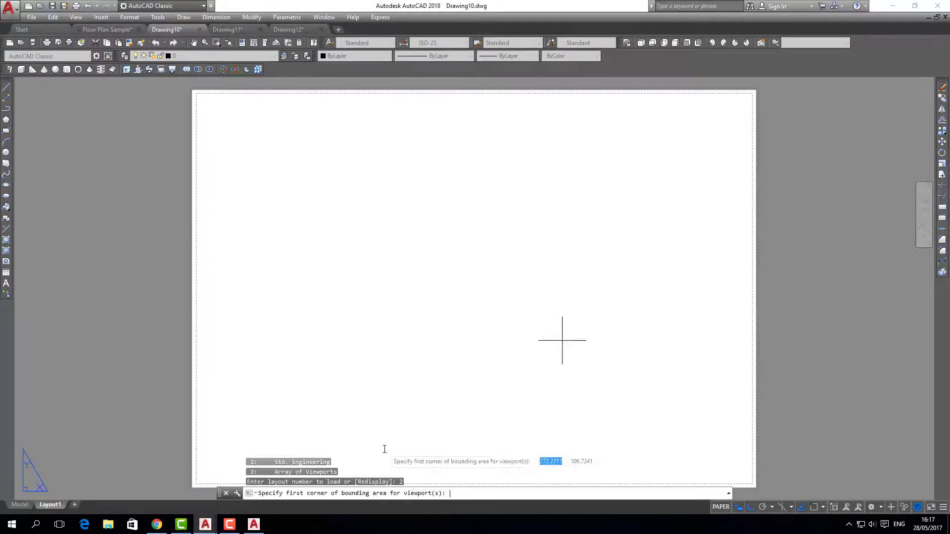
# Place the four viewports between two corner points with spacing 5 between them
pyautogui.click(198, 483)
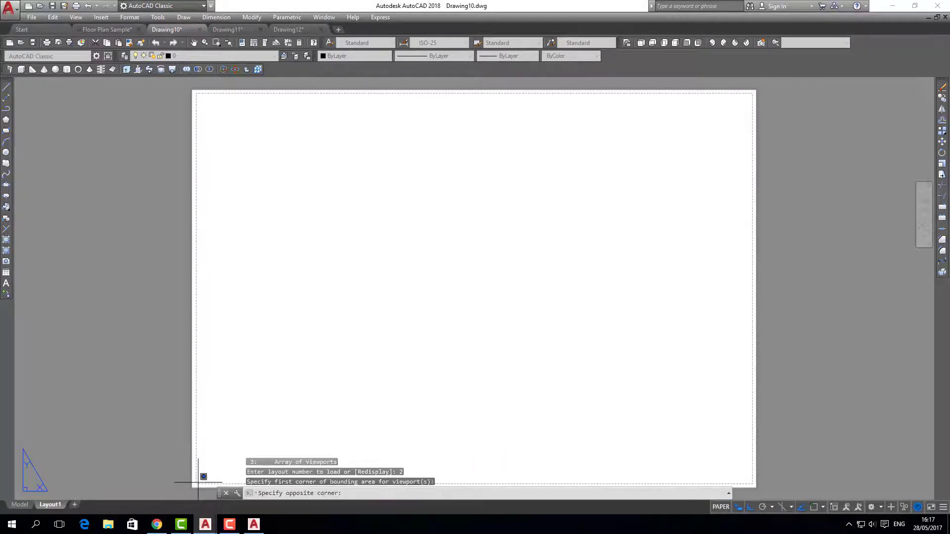
pyautogui.click(750, 93)
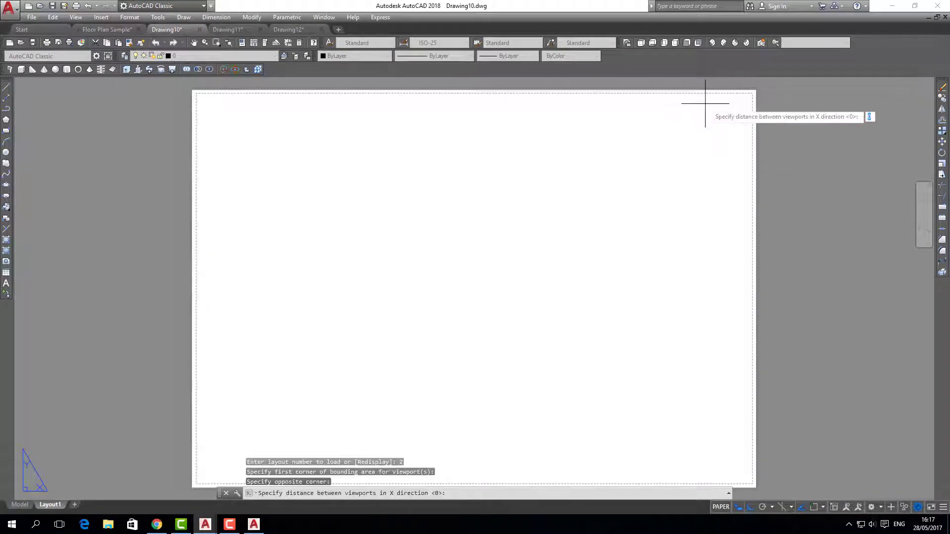
pyautogui.press('Return')
pyautogui.write('5')
pyautogui.press('Return')
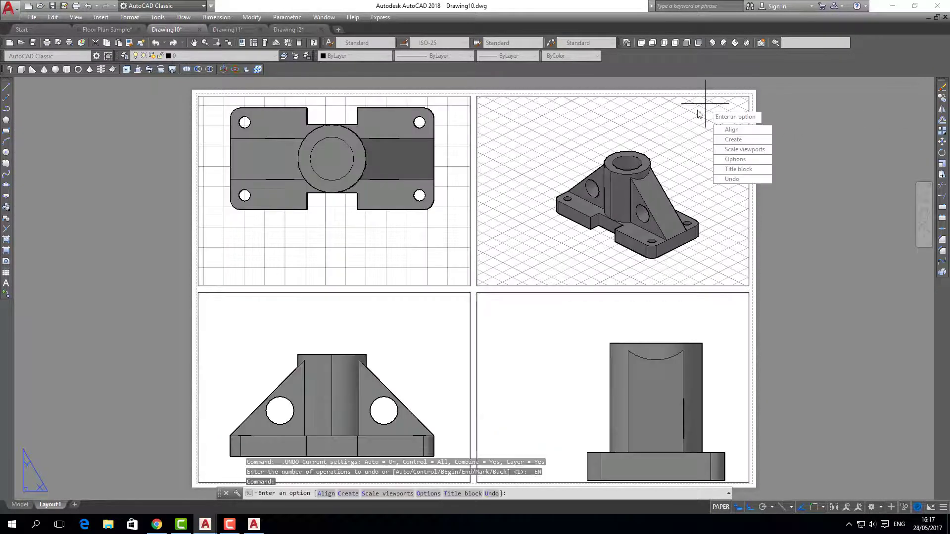
pyautogui.press('Return')
pyautogui.write('previ')
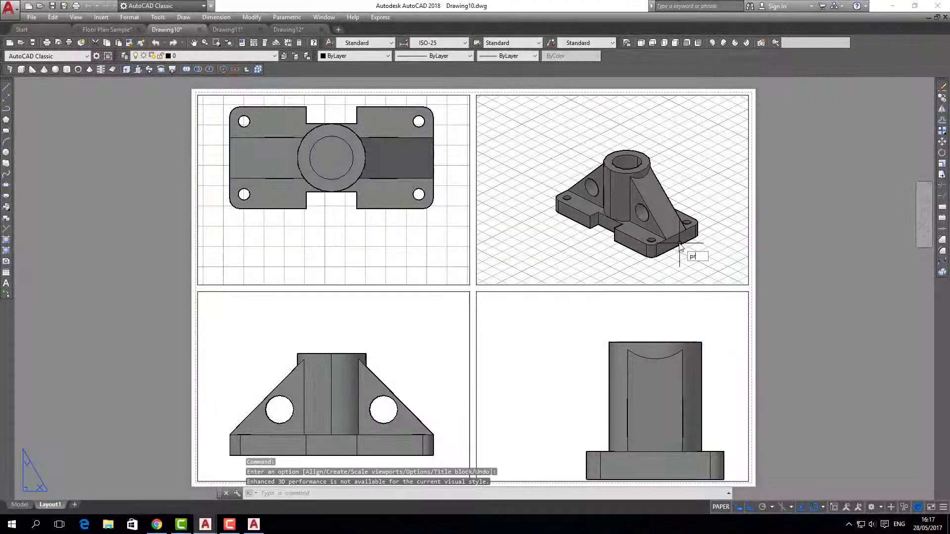
# Preview the four-view bracket sheet, then close the preview
pyautogui.write('e')
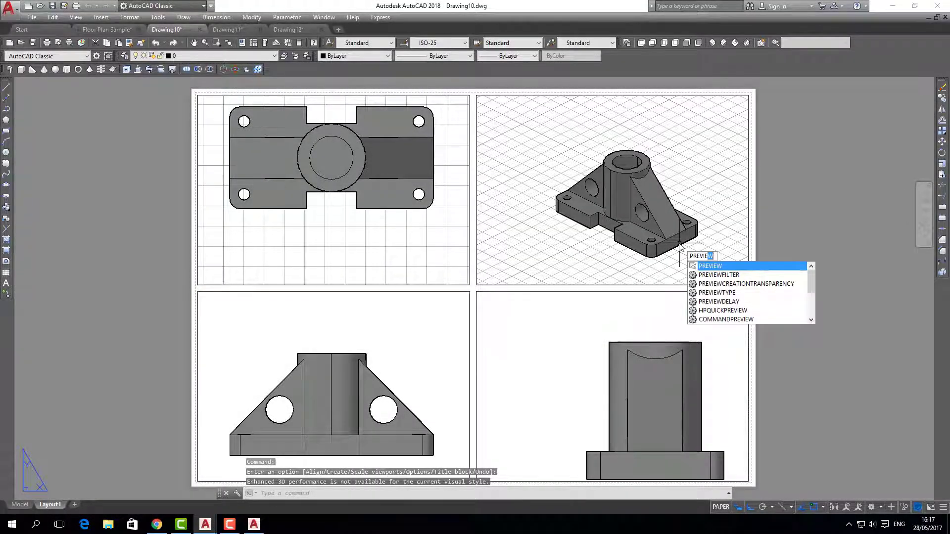
pyautogui.press('Return')
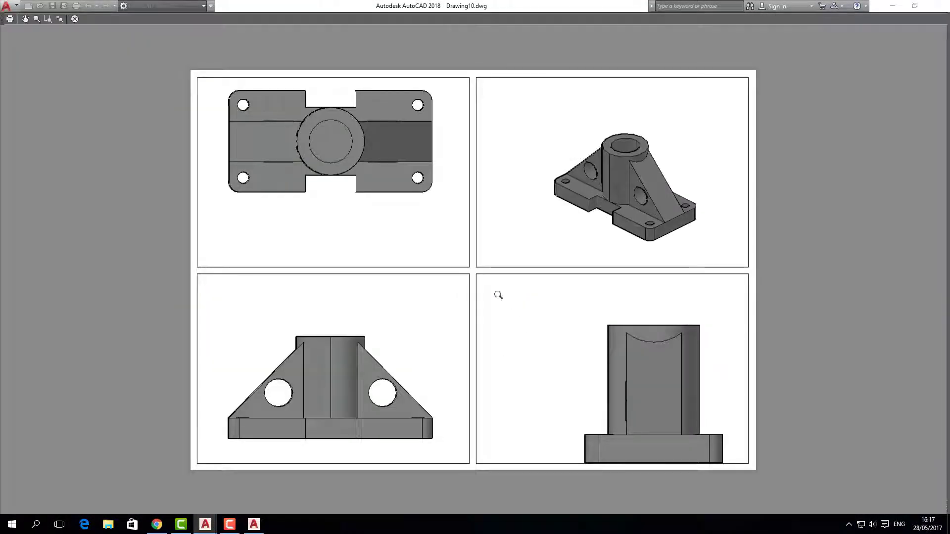
pyautogui.click(76, 17)
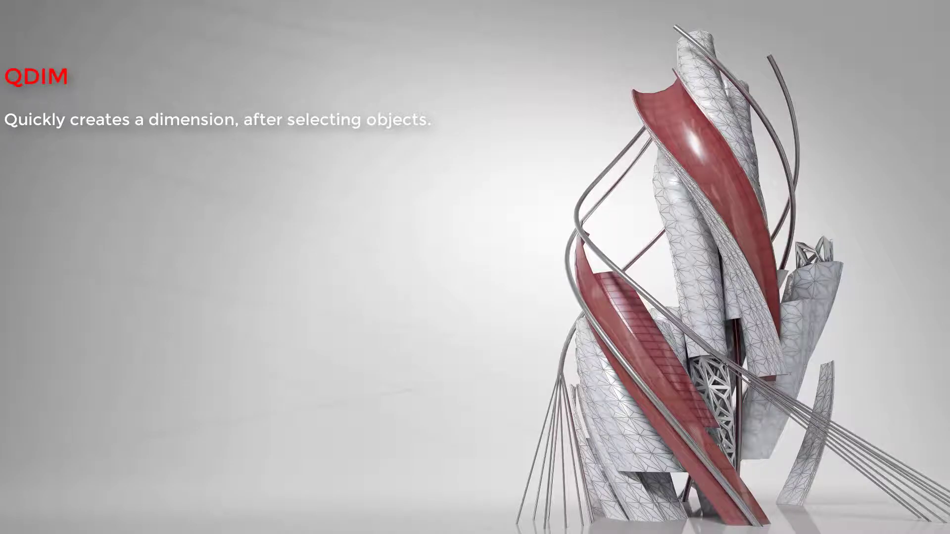
# Quick-dimension the rectangle's left edge as 250 and the circle's radius as R125
pyautogui.write('Q')
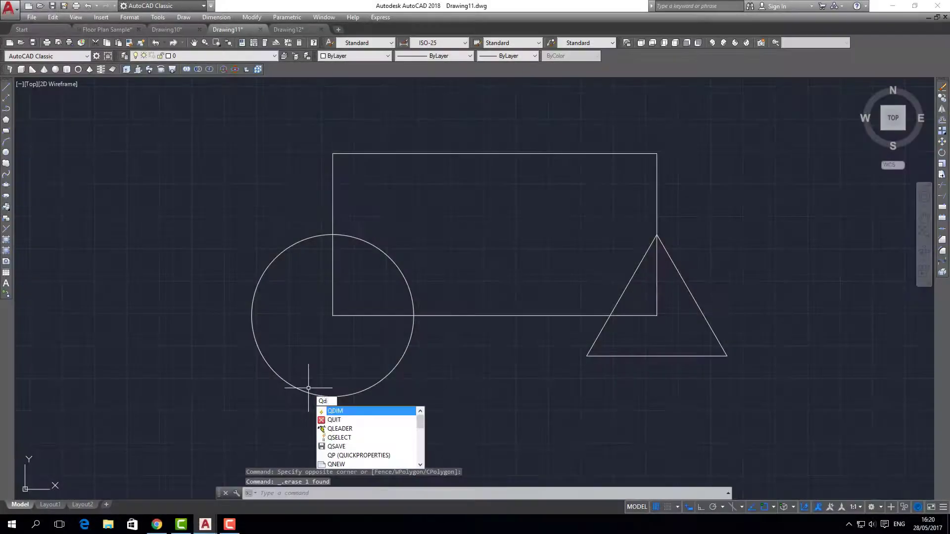
pyautogui.write('DIm')
pyautogui.press('Return')
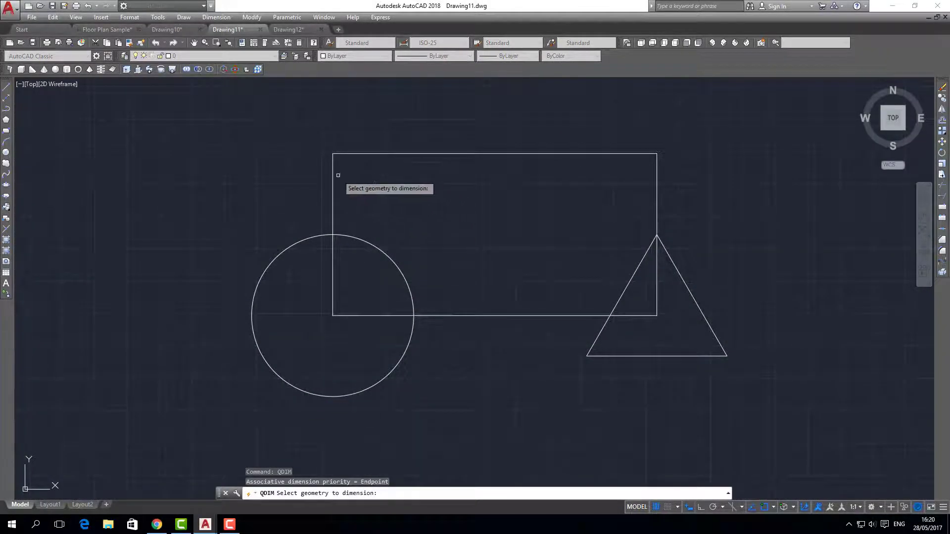
pyautogui.click(334, 174)
pyautogui.press('Return')
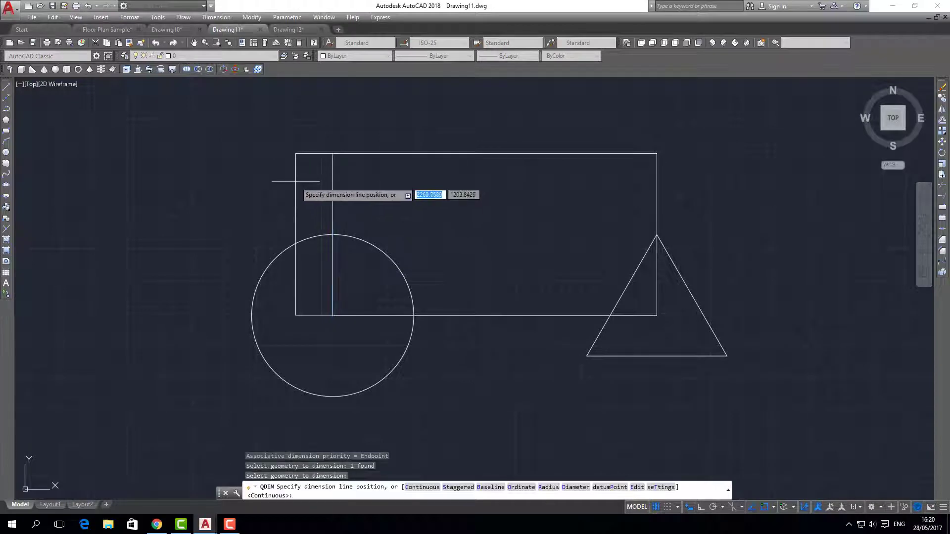
pyautogui.click(298, 183)
pyautogui.press('Return')
pyautogui.click(379, 381)
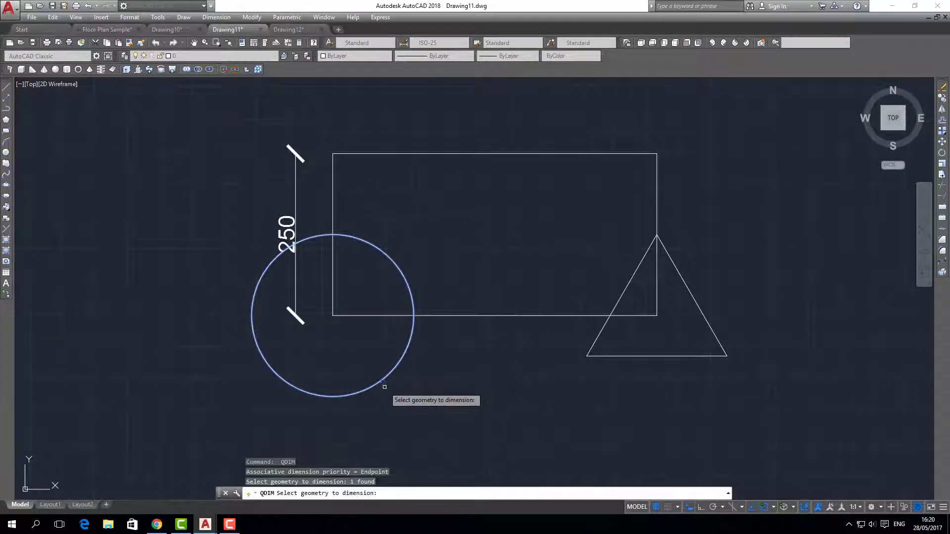
pyautogui.press('Return')
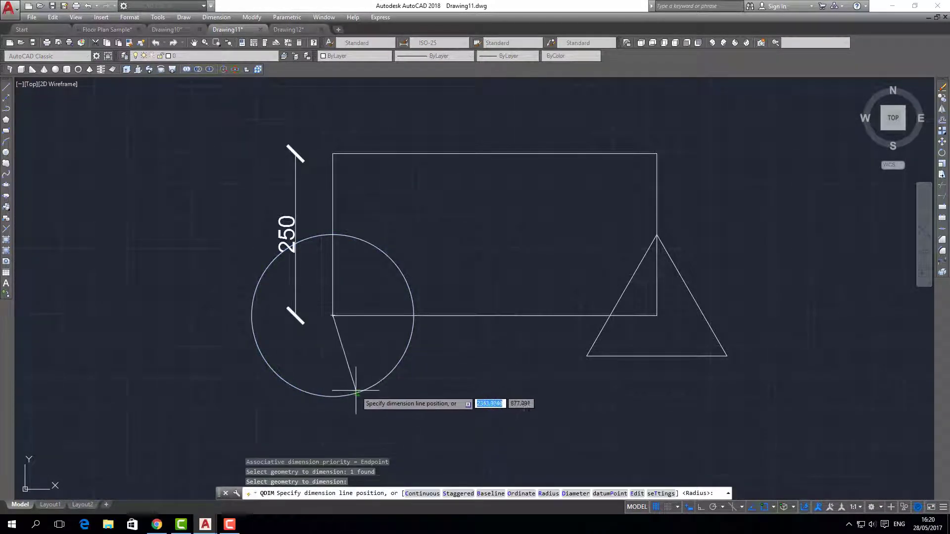
pyautogui.click(356, 391)
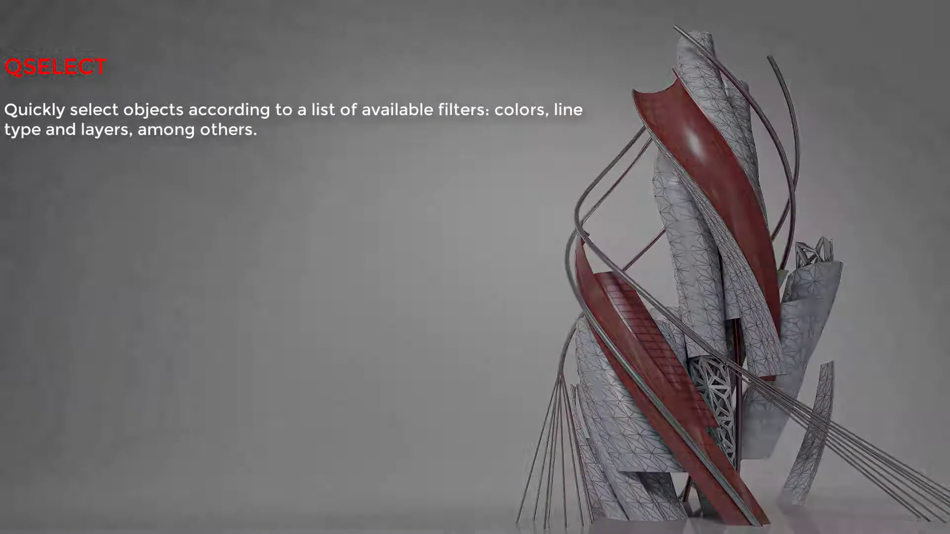
# Quick Select with Layer Equals E-F-DOOR to grab all 39 door objects, then zoom the plan
pyautogui.write('qs')
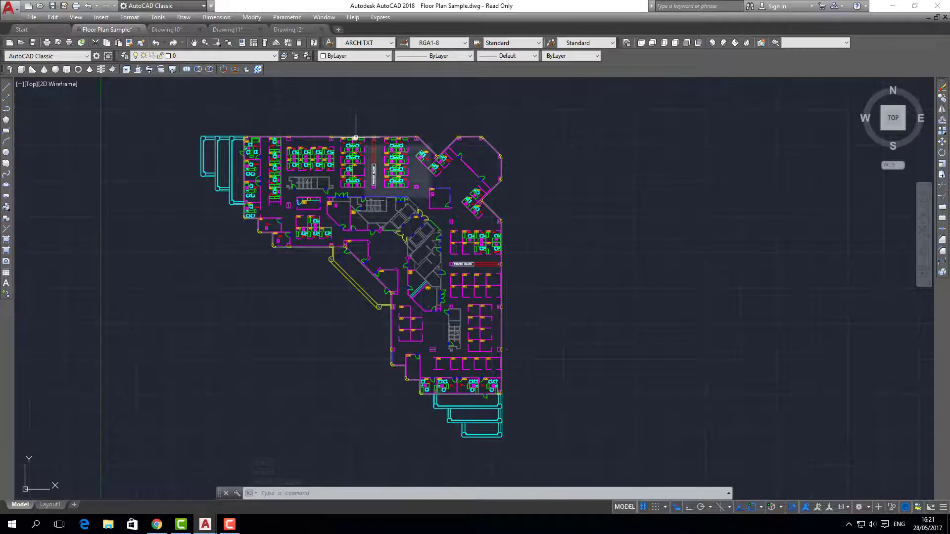
pyautogui.write('t')
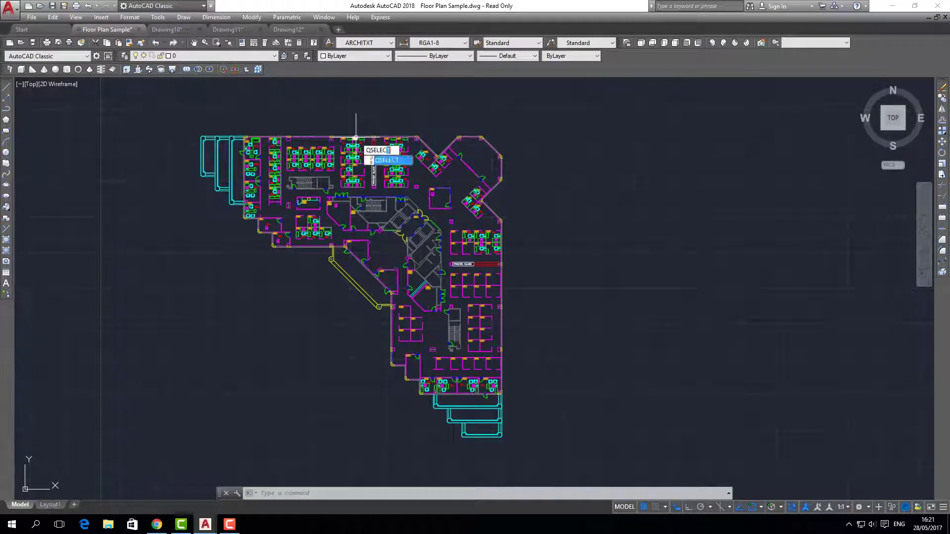
pyautogui.press('Return')
pyautogui.click(456, 201)
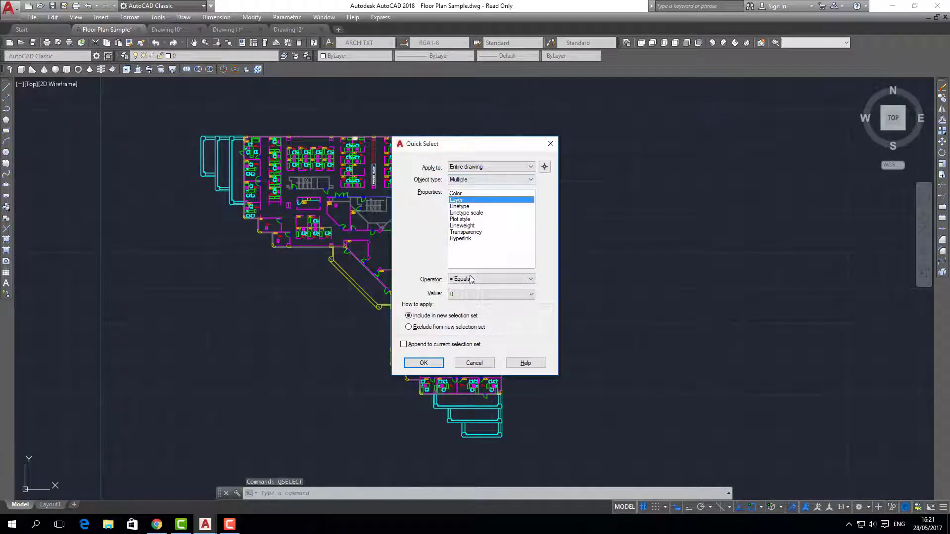
pyautogui.click(463, 294)
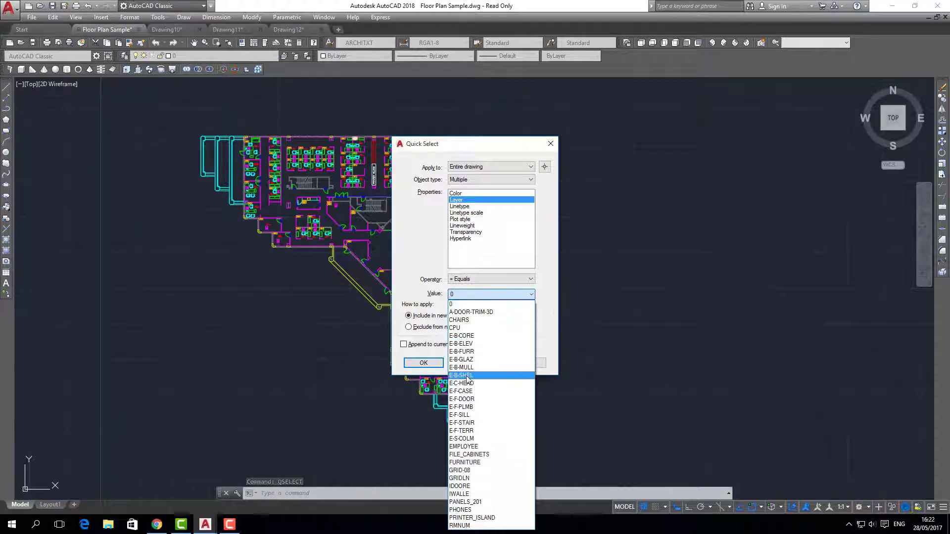
pyautogui.click(465, 399)
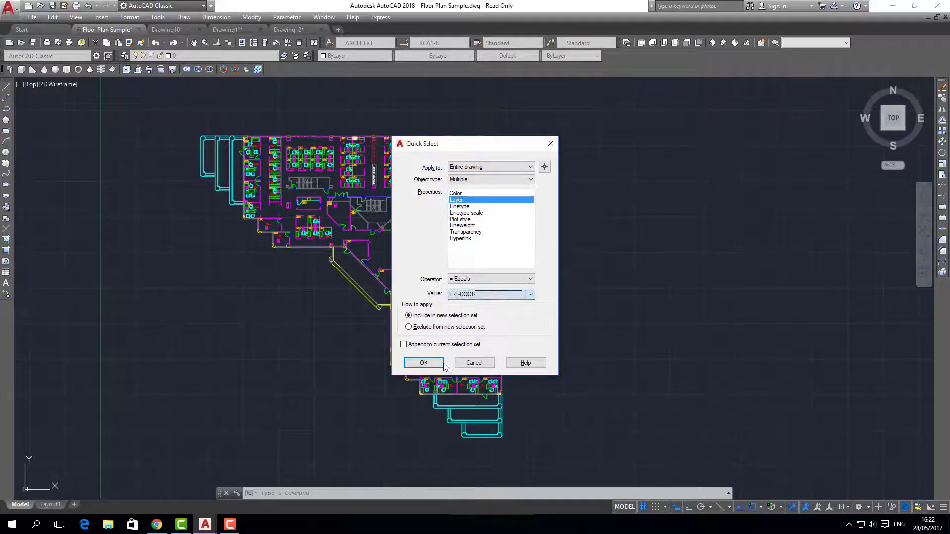
pyautogui.click(440, 363)
pyautogui.scroll(3, 437, 281)
pyautogui.scroll(-1, 445, 272)
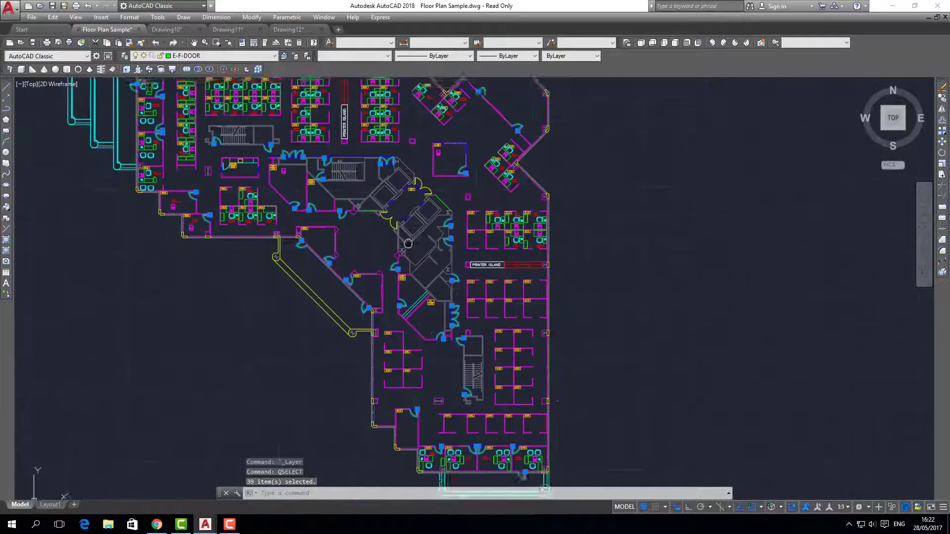
pyautogui.scroll(-1, 451, 262)
pyautogui.scroll(1, 455, 257)
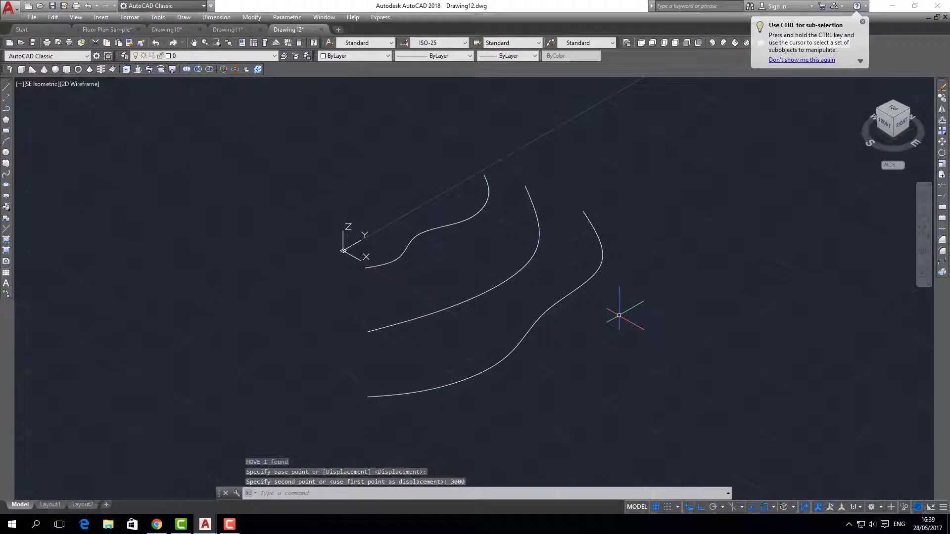
# Create two ruled surfaces: first between curves one and two, then from the mesh edge to curve three
pyautogui.write('rule')
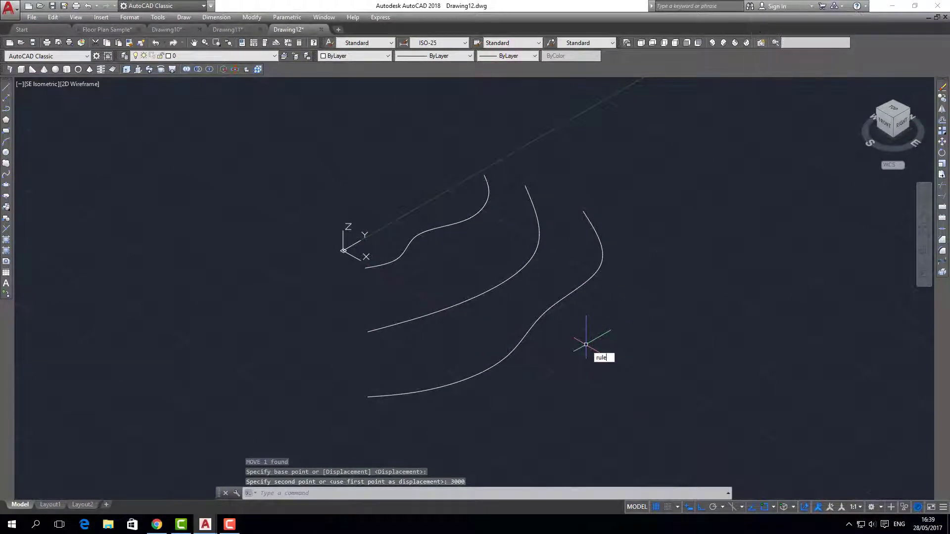
pyautogui.write('f')
pyautogui.press('Return')
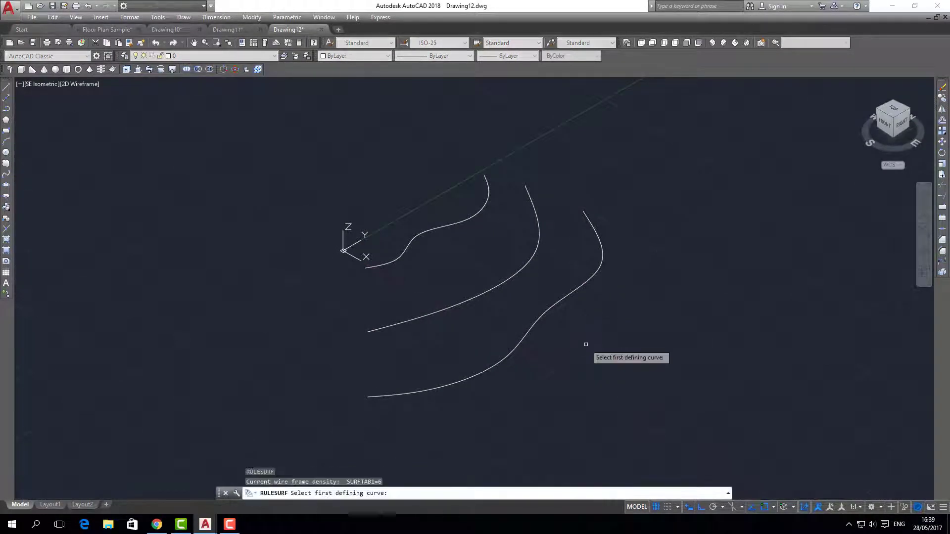
pyautogui.click(379, 267)
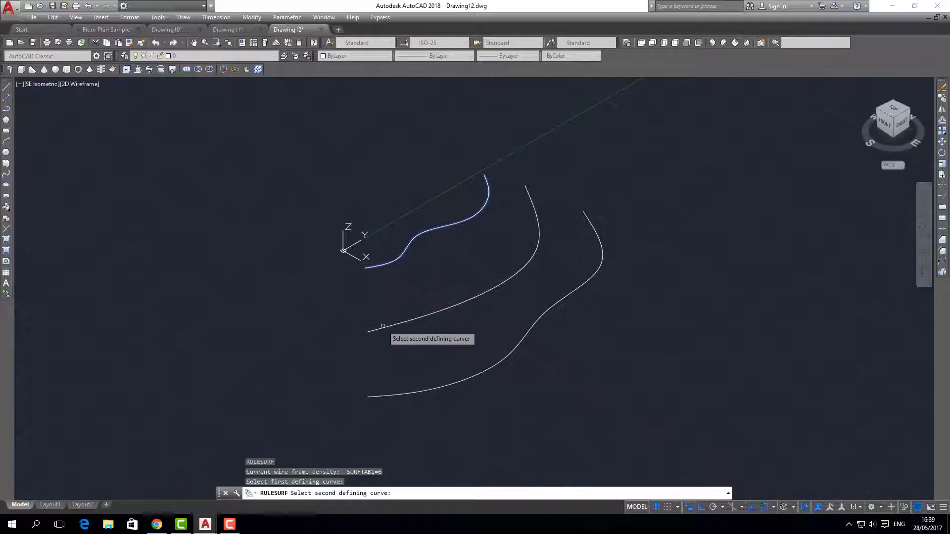
pyautogui.click(383, 327)
pyautogui.press('Return')
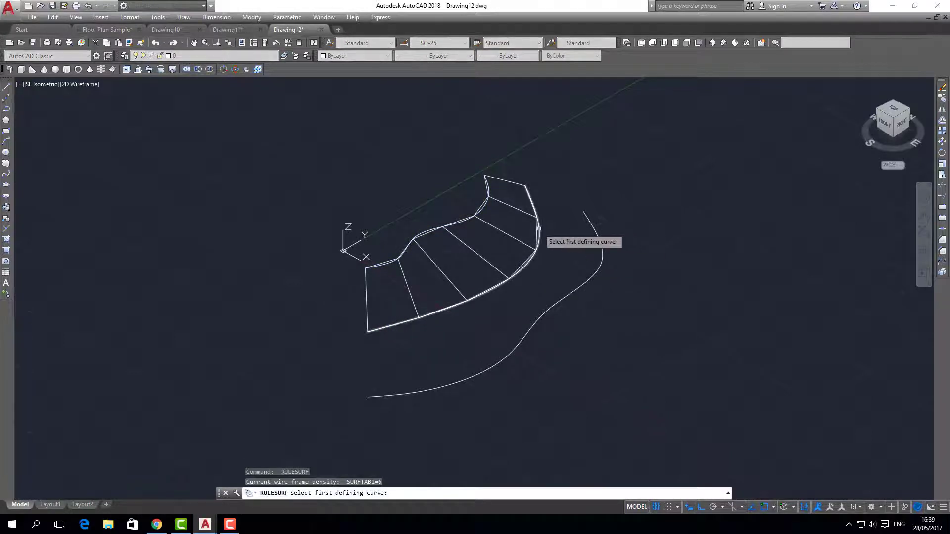
pyautogui.click(538, 231)
pyautogui.click(597, 270)
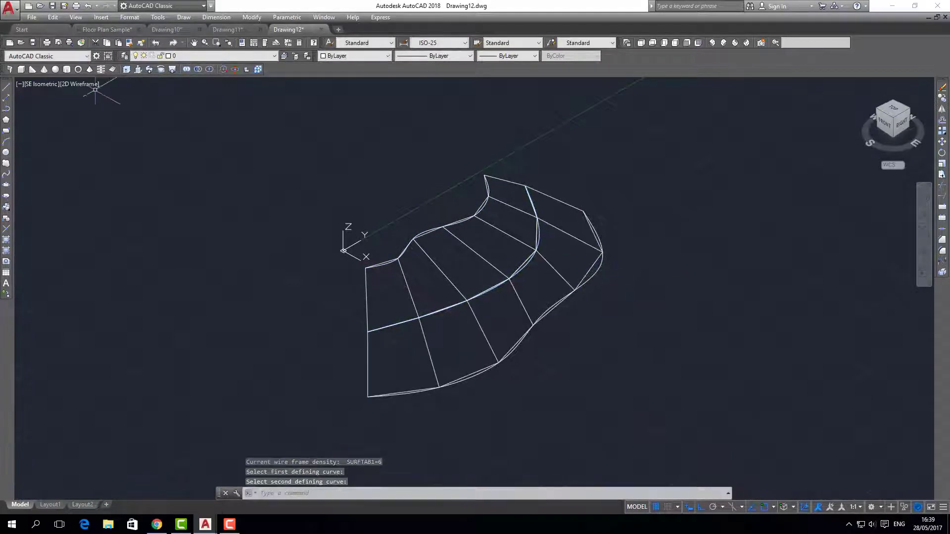
# Display the surfaces in Shades of Gray and orbit around them
pyautogui.click(79, 84)
pyautogui.click(127, 174)
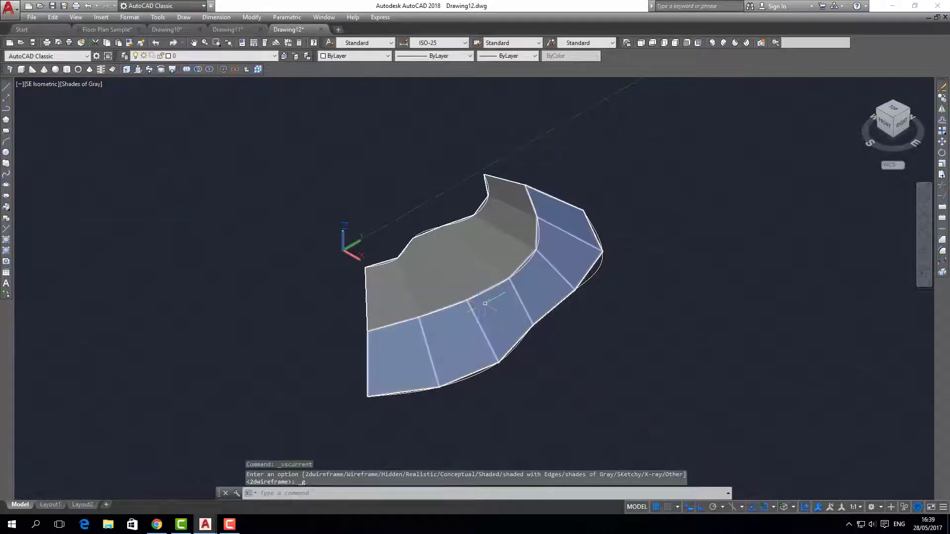
pyautogui.moveTo(569, 322)
pyautogui.keyDown('shift'); pyautogui.mouseDown(button='middle')
pyautogui.moveTo(541, 272)
pyautogui.moveTo(579, 233)
pyautogui.moveTo(429, 266)
pyautogui.moveTo(530, 305)
pyautogui.mouseUp(button='middle'); pyautogui.keyUp('shift')
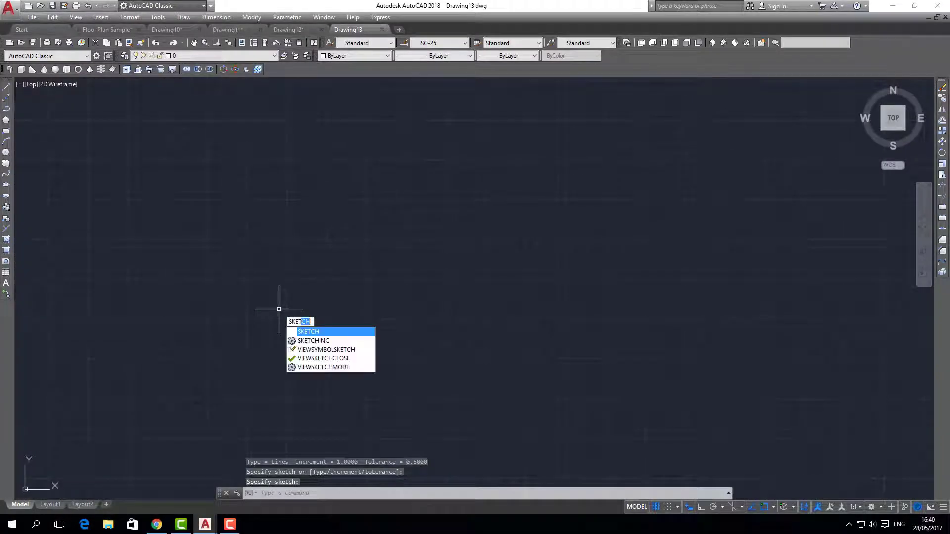
# Sketch freehand strokes forming the letters A and B and begin a third letter
pyautogui.press('Return')
pyautogui.click(228, 361)
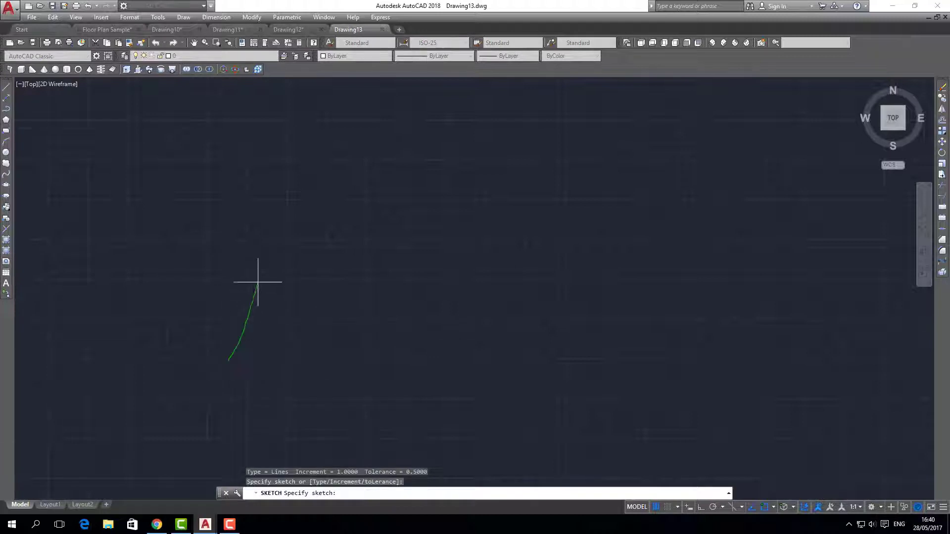
pyautogui.click(217, 272)
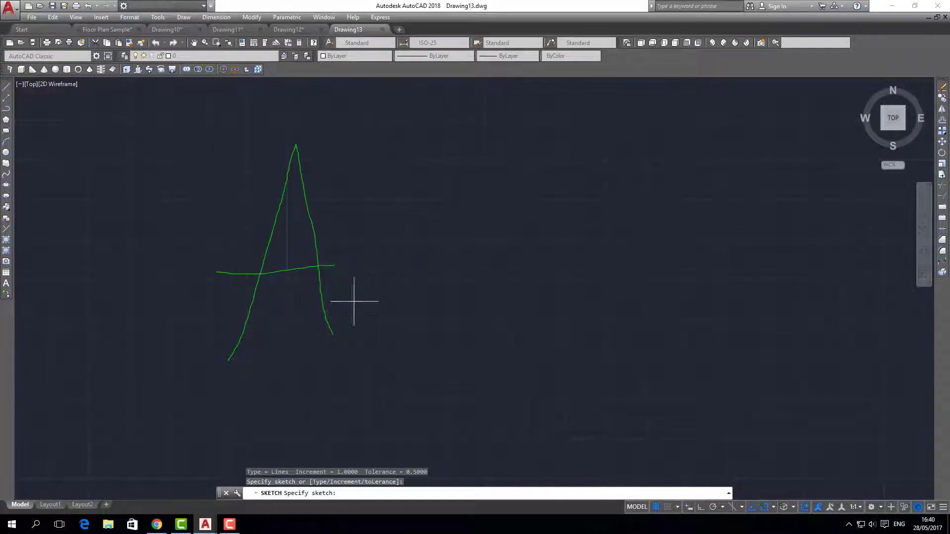
pyautogui.click(381, 162)
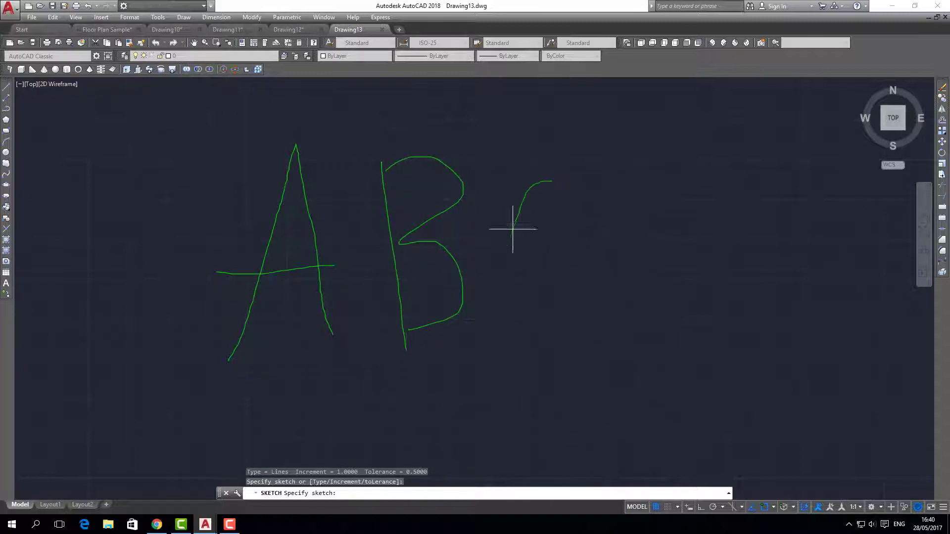
pyautogui.click(623, 267)
pyautogui.click(650, 187)
pyautogui.click(662, 327)
pyautogui.click(660, 197)
pyautogui.click(669, 312)
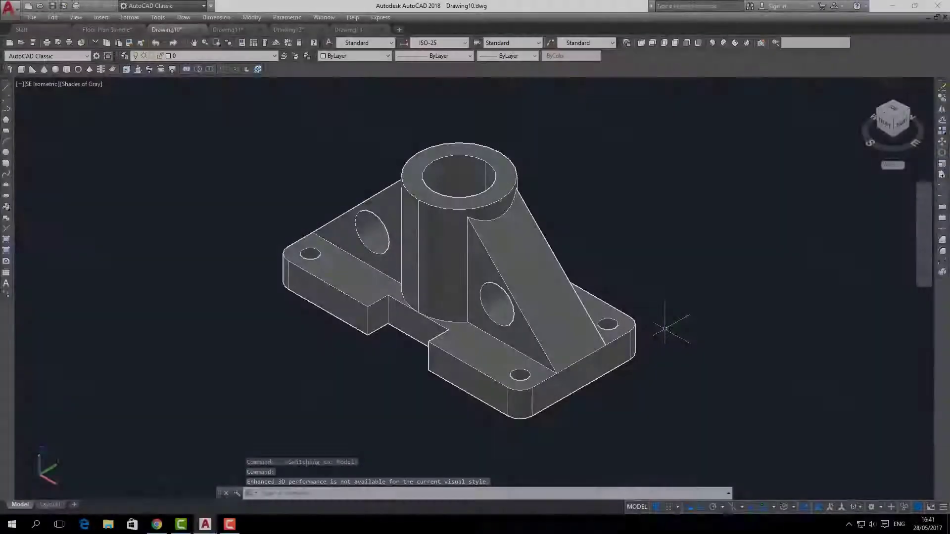
# Show Drawing10's time statistics, highlighting its creation, last-update and 00:46:55 editing times
pyautogui.write('me')
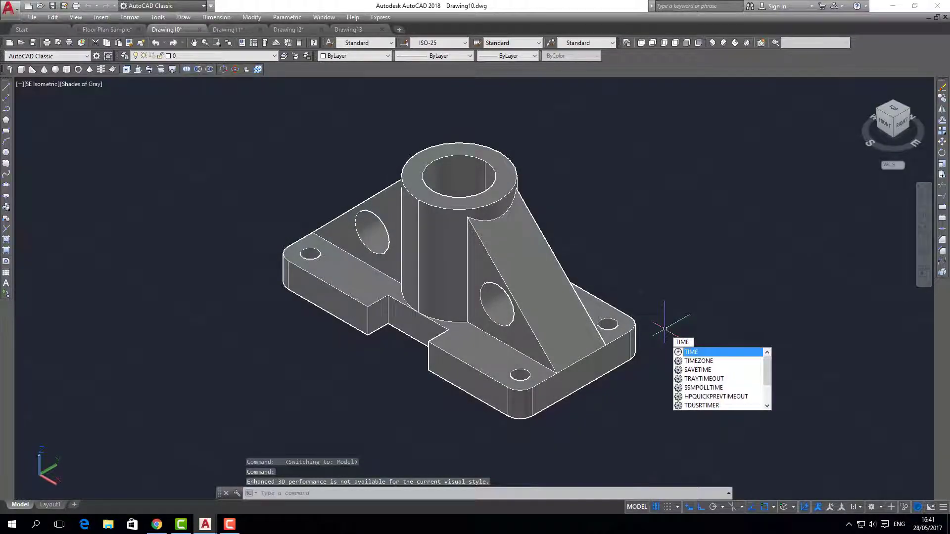
pyautogui.press('Return')
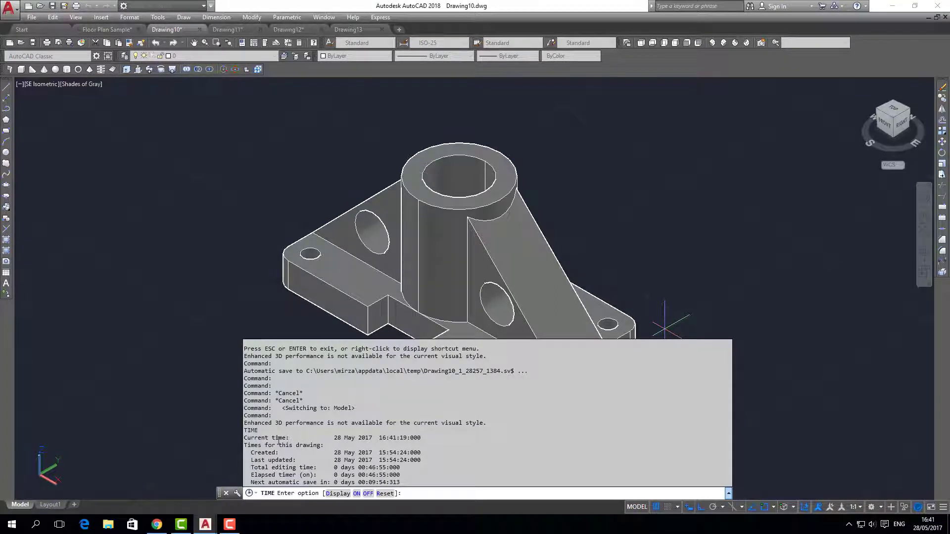
pyautogui.moveTo(334, 438); pyautogui.dragTo(403, 442)
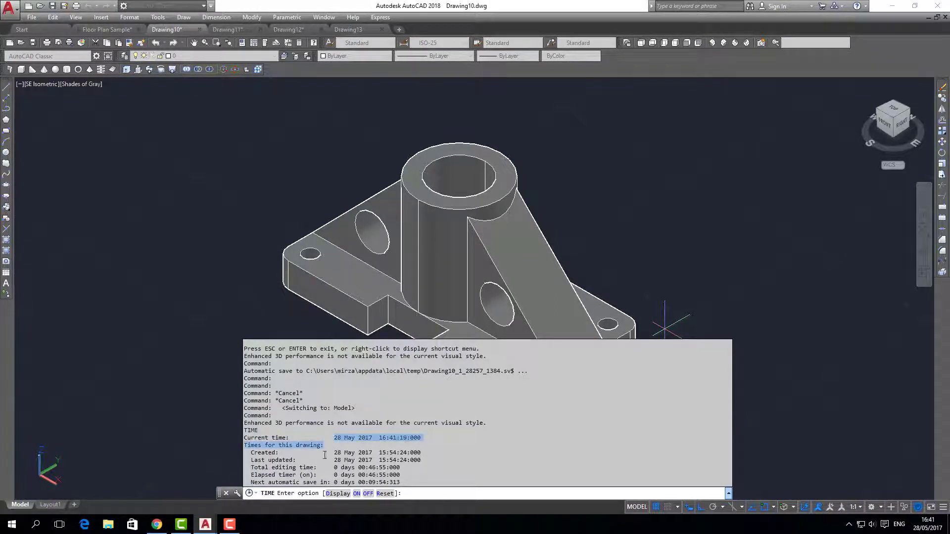
pyautogui.moveTo(335, 455); pyautogui.dragTo(397, 450)
pyautogui.click(401, 456)
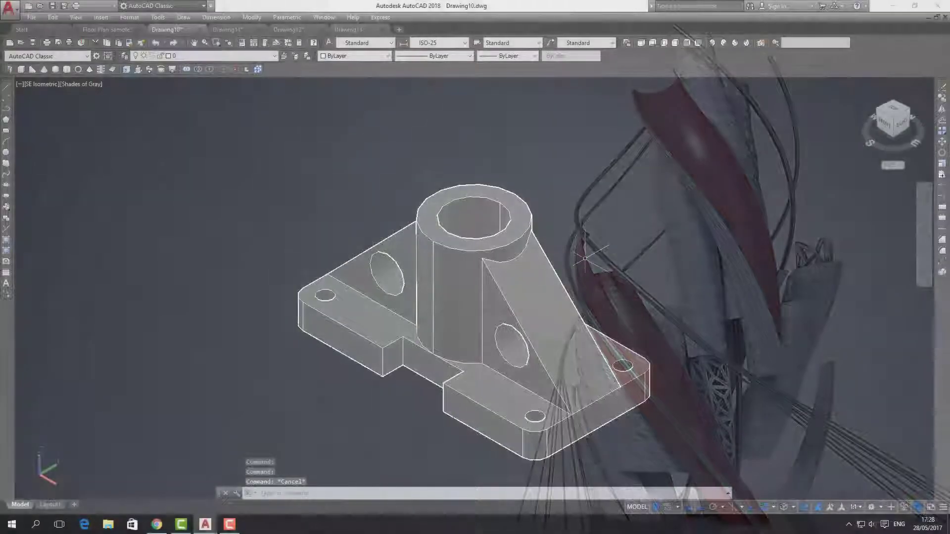
# In VPORTS, preview a few configurations and choose Four: Equal
pyautogui.write('VPOR')
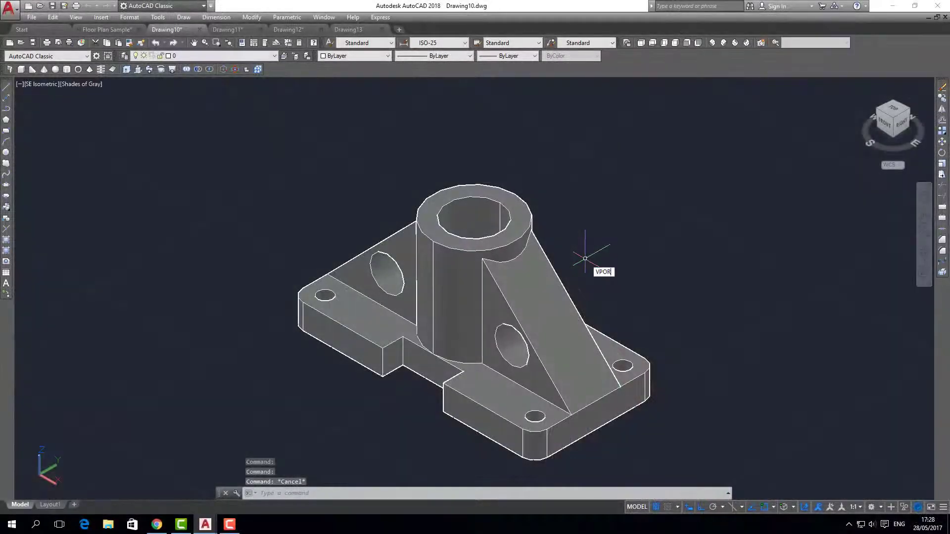
pyautogui.write('TS')
pyautogui.press('Return')
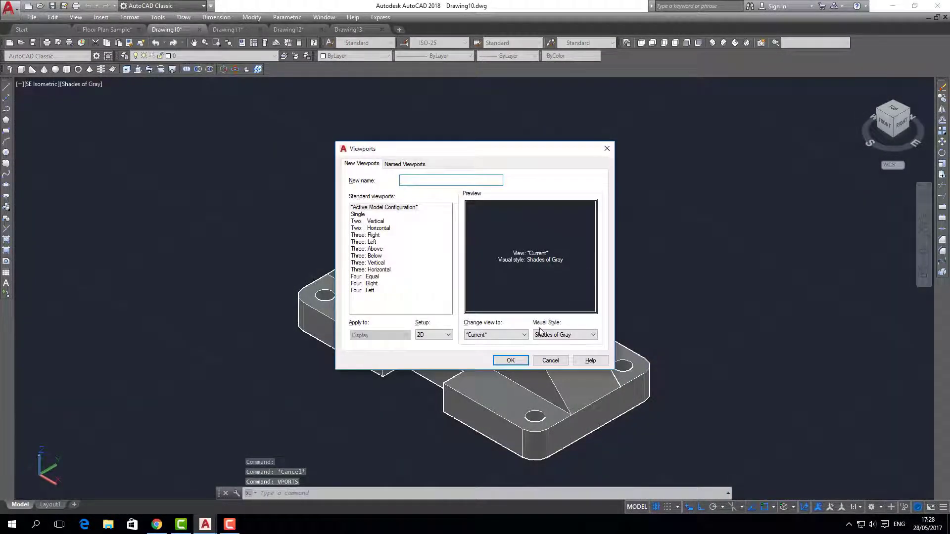
pyautogui.click(379, 284)
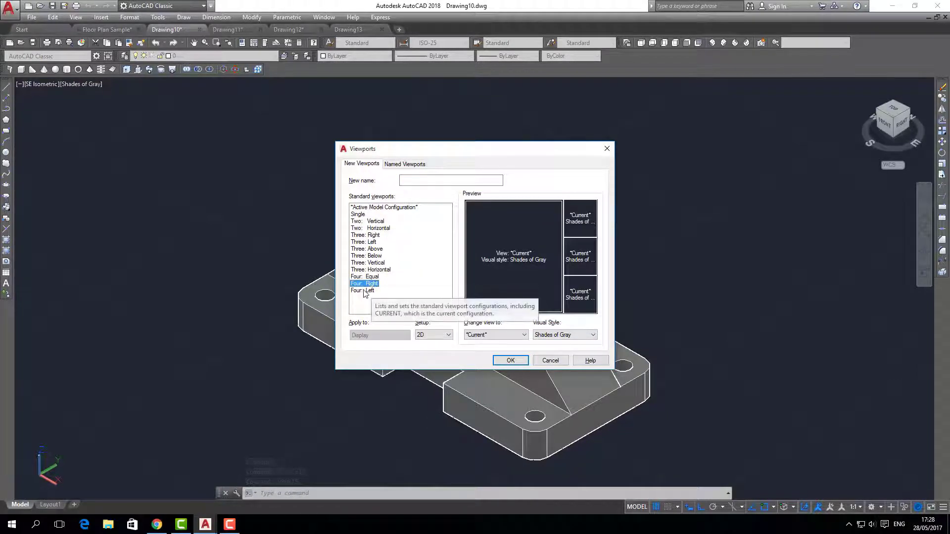
pyautogui.click(365, 292)
pyautogui.click(373, 277)
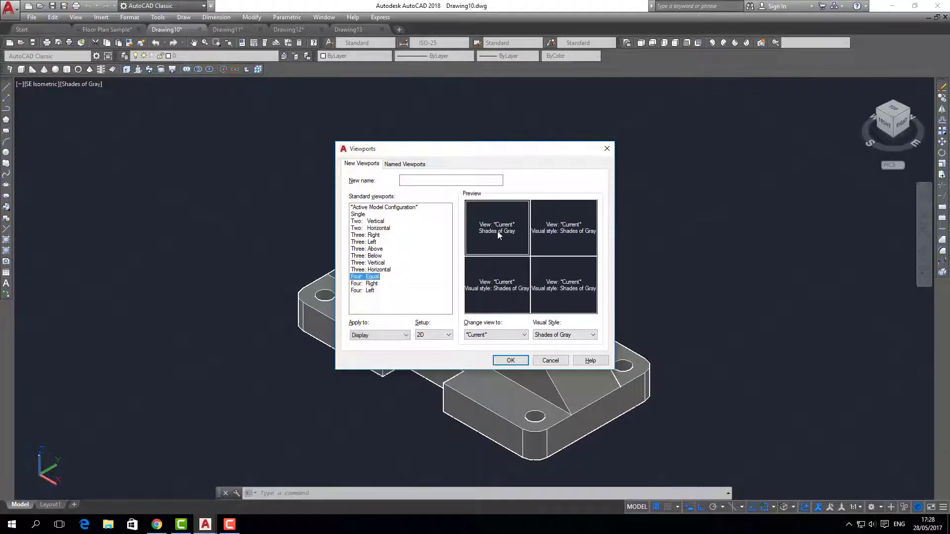
# Style the top-right viewport Wireframe, bottom-left Sketchy, bottom-right Hidden, and apply the layout
pyautogui.click(544, 250)
pyautogui.click(551, 336)
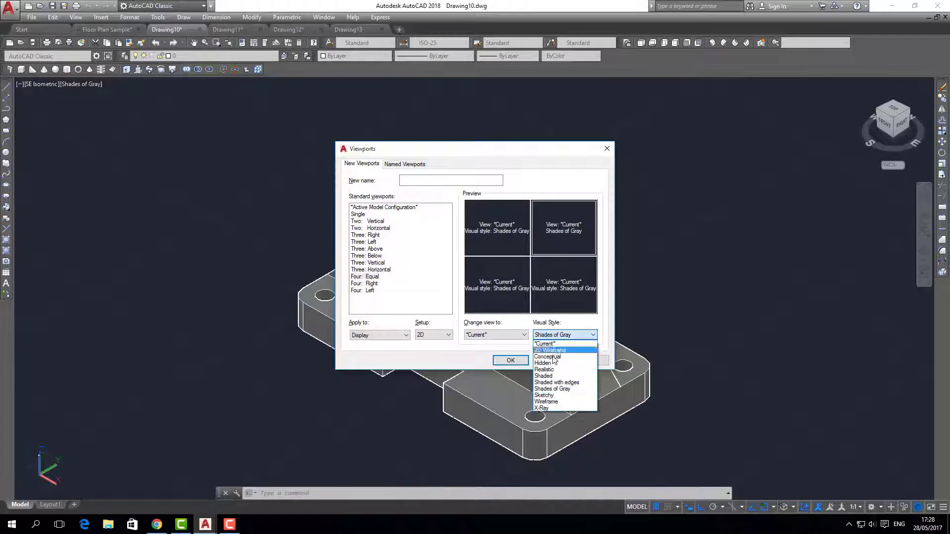
pyautogui.click(554, 402)
pyautogui.click(486, 291)
pyautogui.click(554, 336)
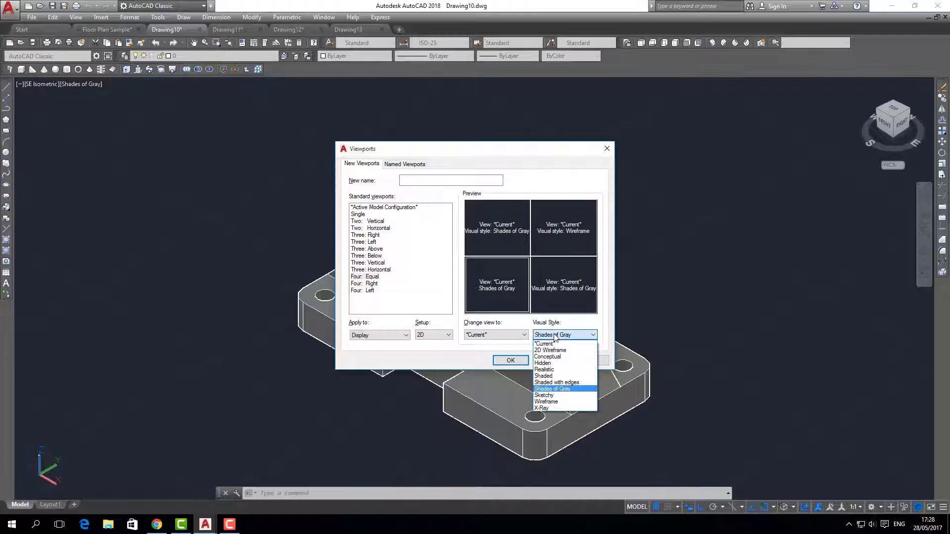
pyautogui.click(550, 395)
pyautogui.click(564, 291)
pyautogui.click(557, 335)
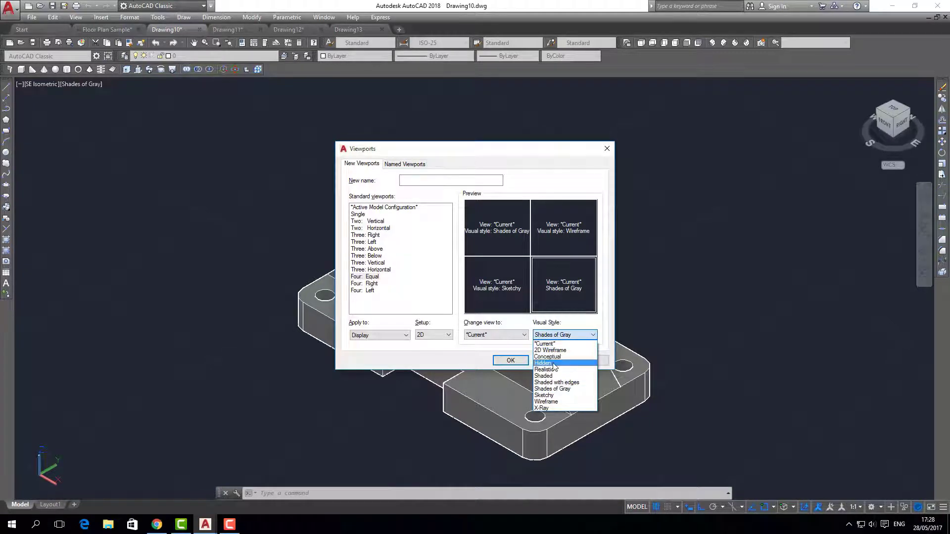
pyautogui.click(544, 363)
pyautogui.click(524, 362)
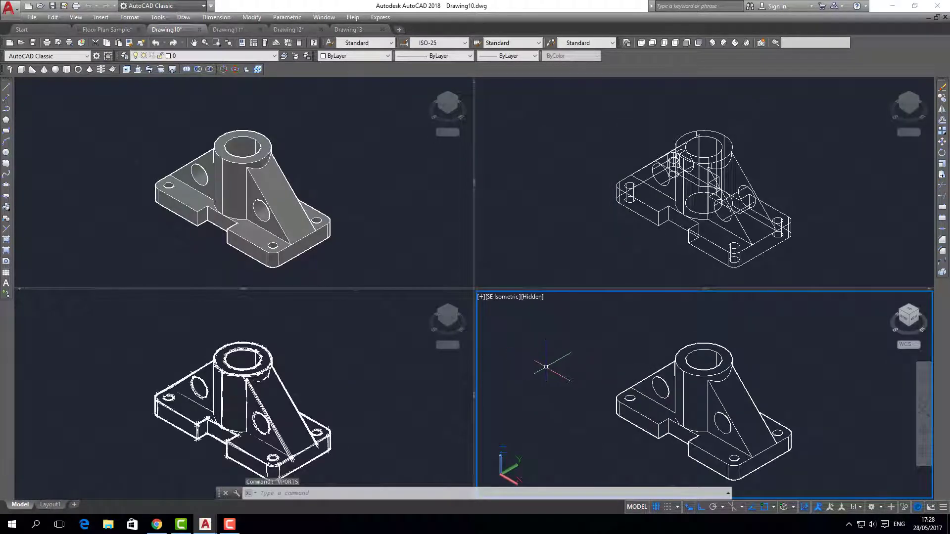